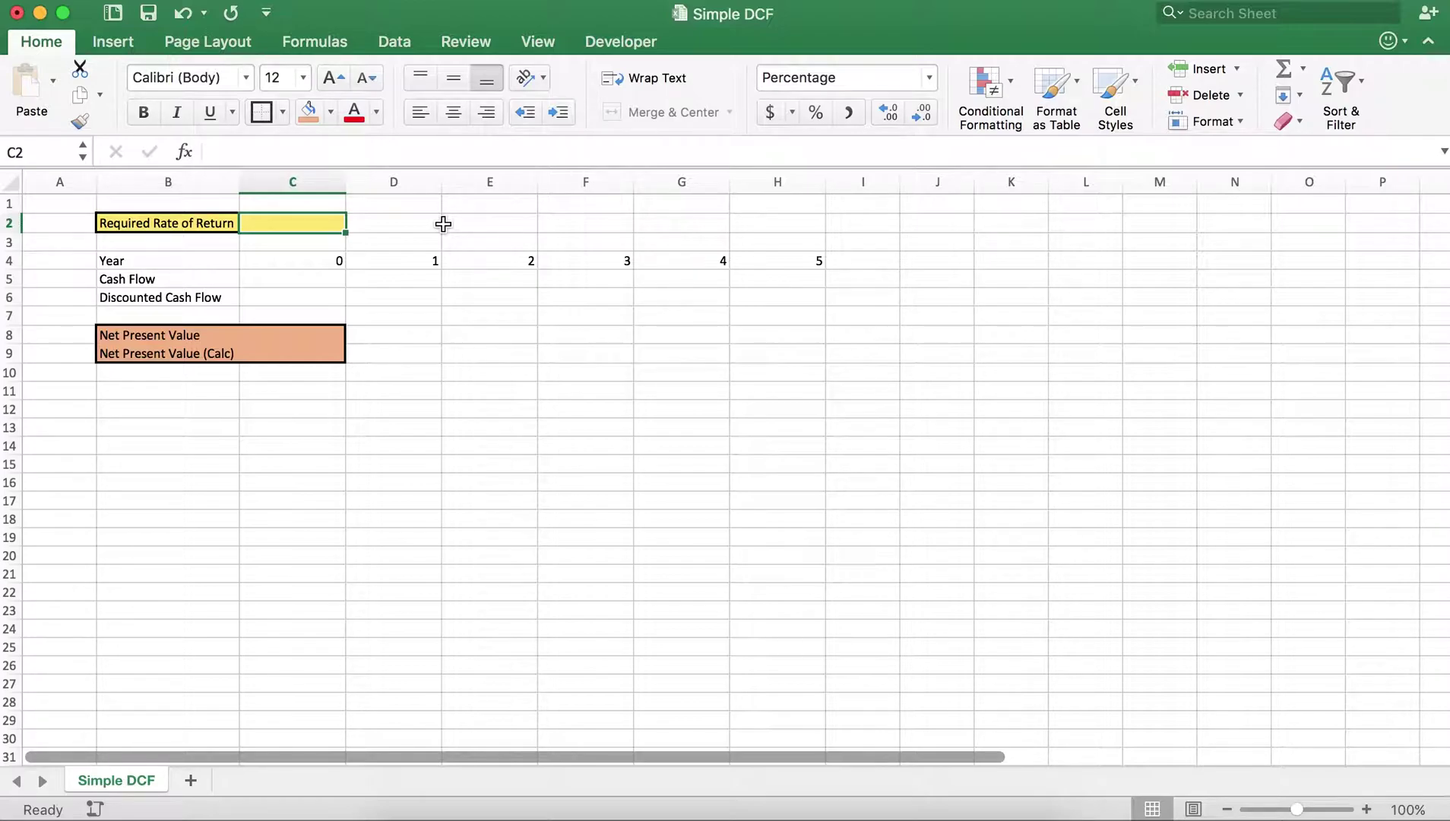
# Enter -10,000,000 as the year 0 cash flow in C5 and 2,000,000 for year 1 in D5.
pyautogui.click(308, 281)
pyautogui.write('-10000000')
pyautogui.press('Return')
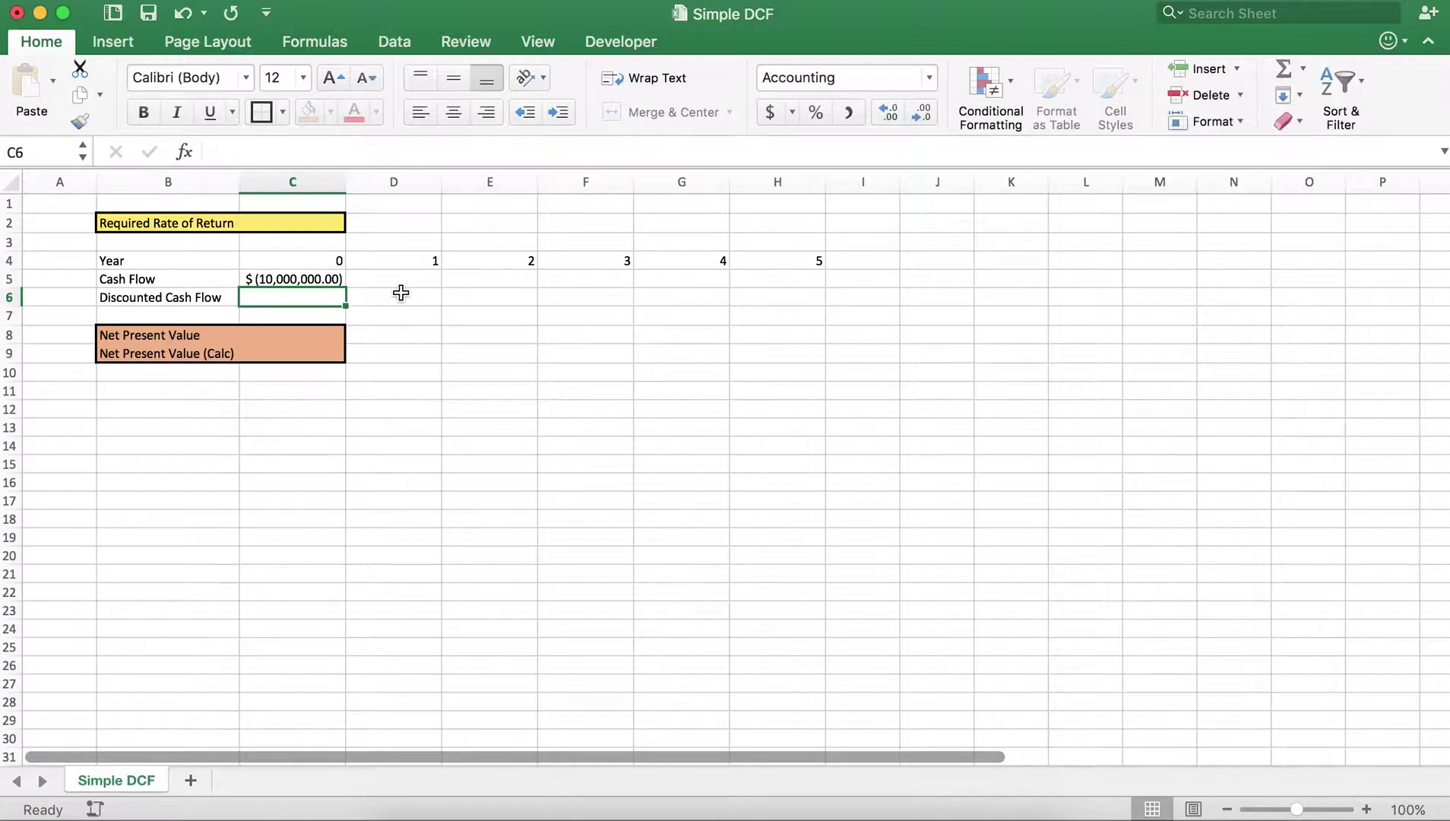
pyautogui.click(402, 282)
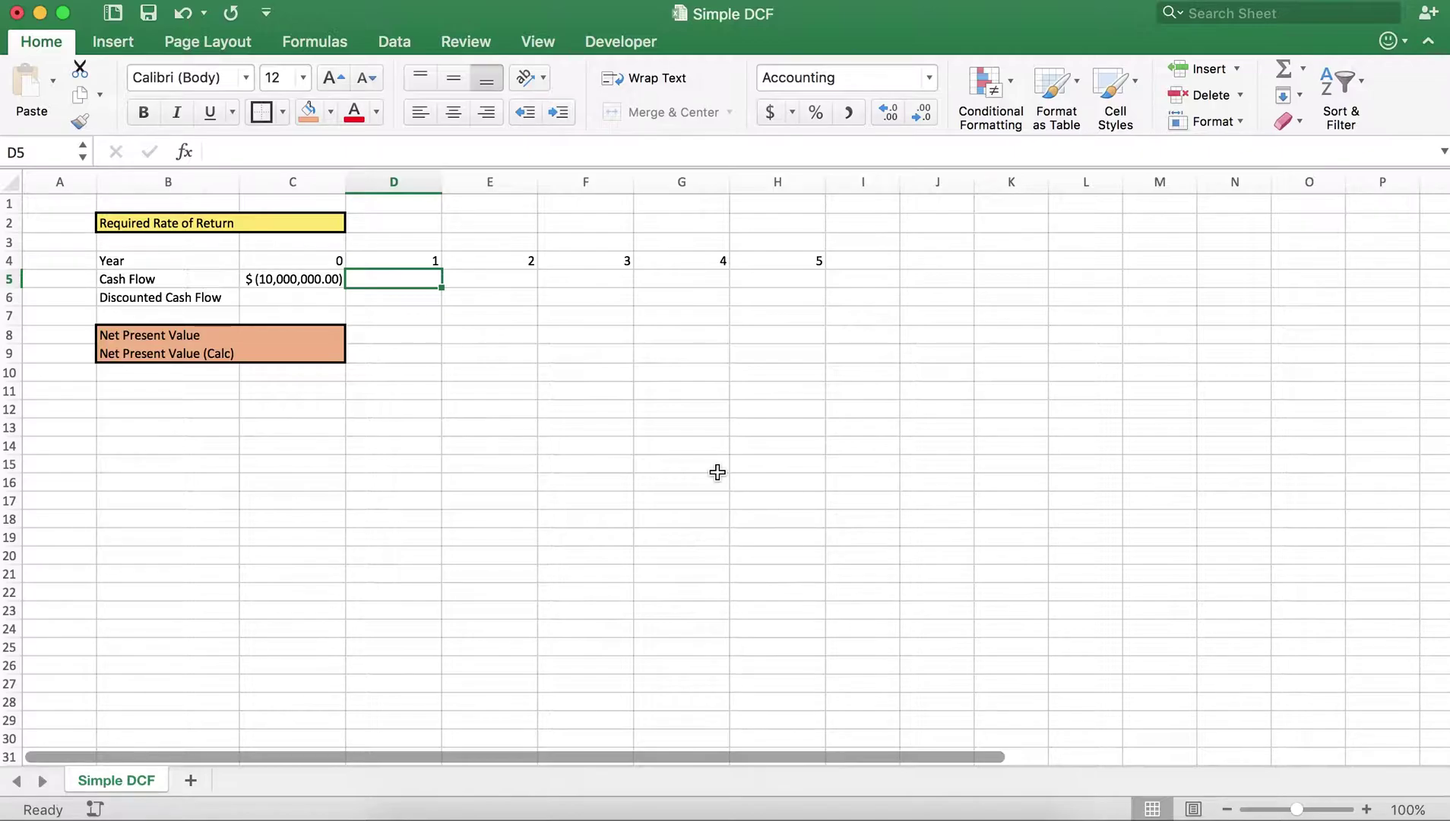
pyautogui.write('2,000,0')
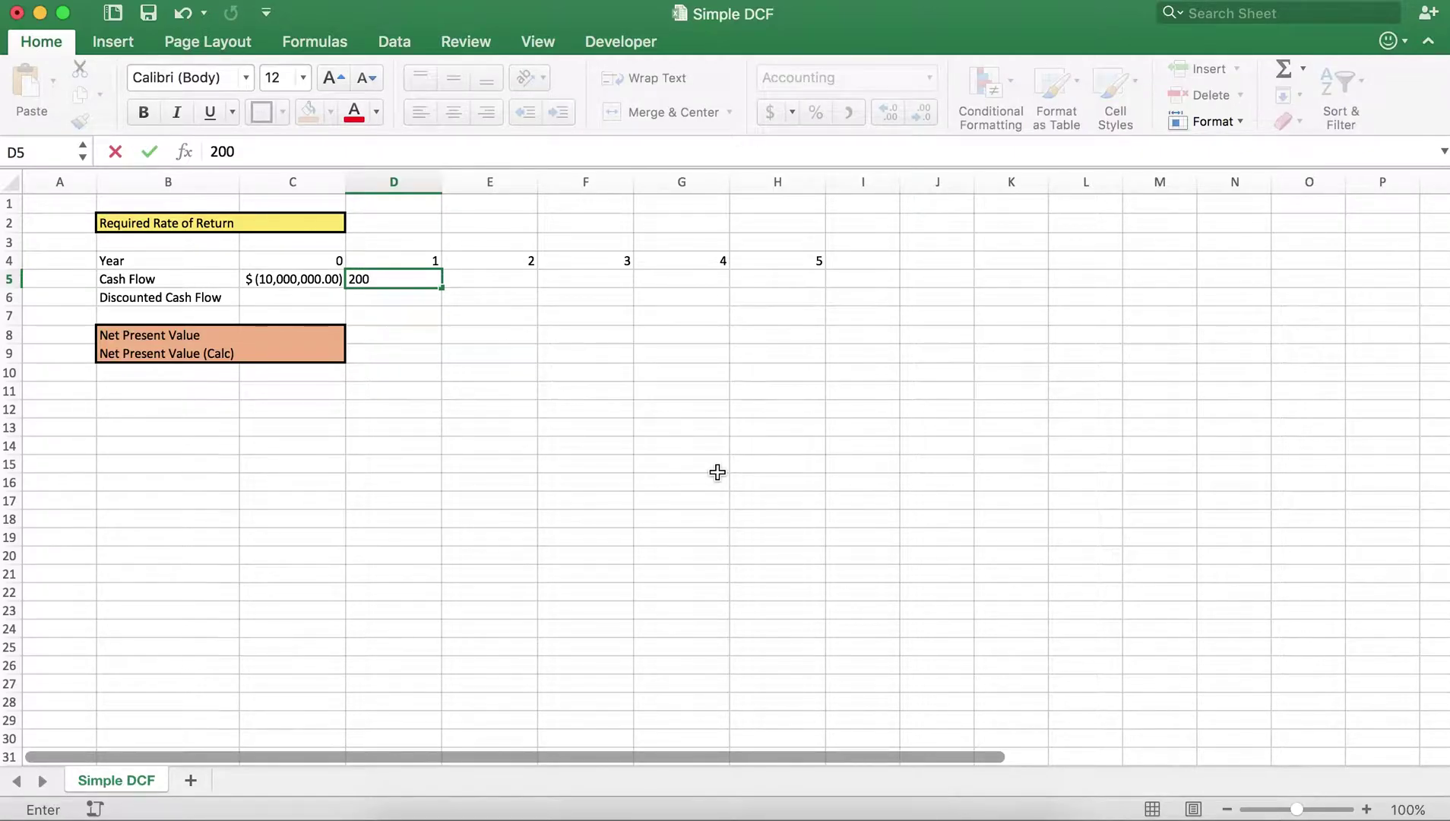
pyautogui.write('0000')
pyautogui.press('Return')
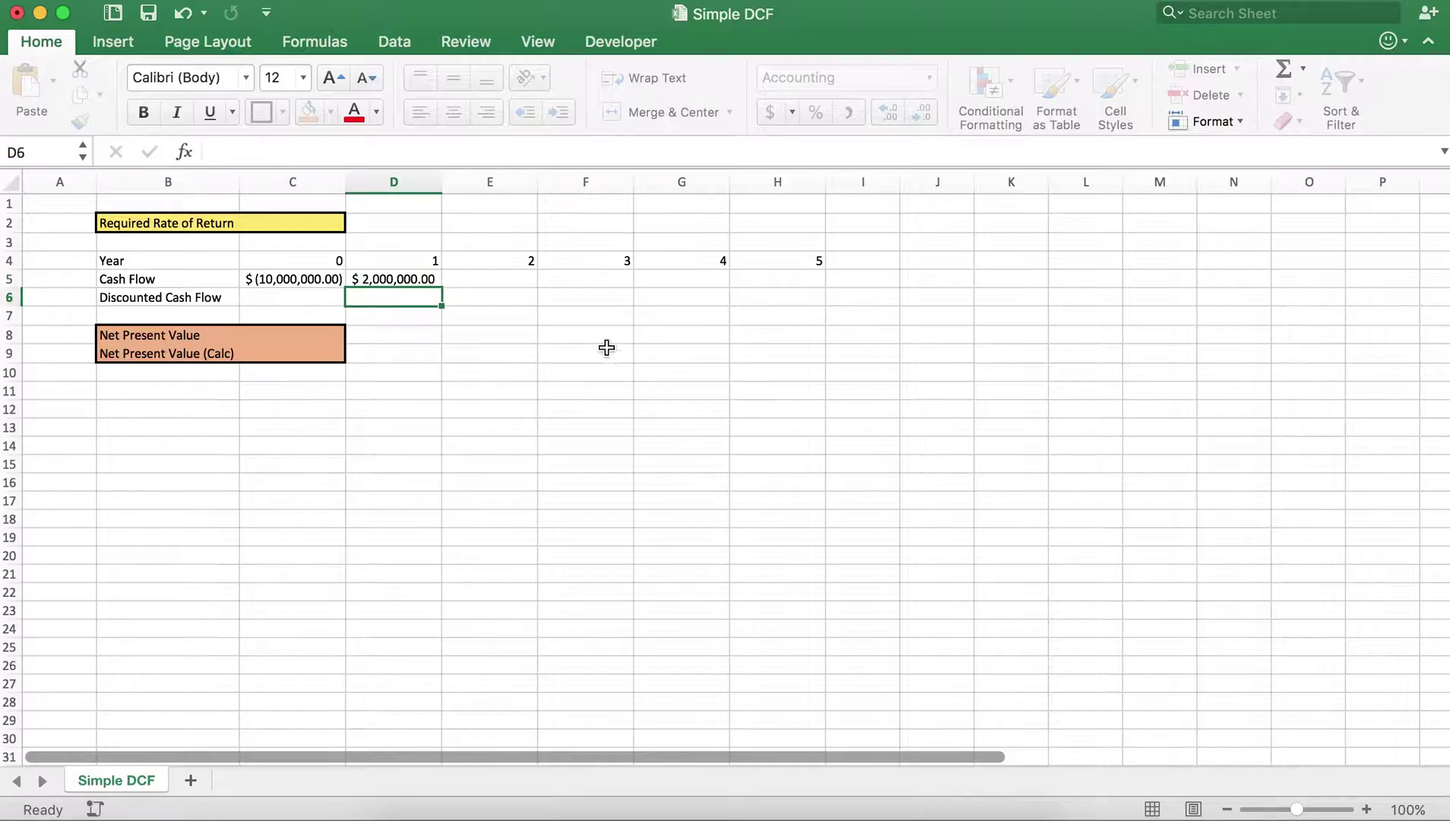
# Put =D5+1000000 in E5 and fill it across to H5 for years 2–5.
pyautogui.click(503, 286)
pyautogui.write('=')
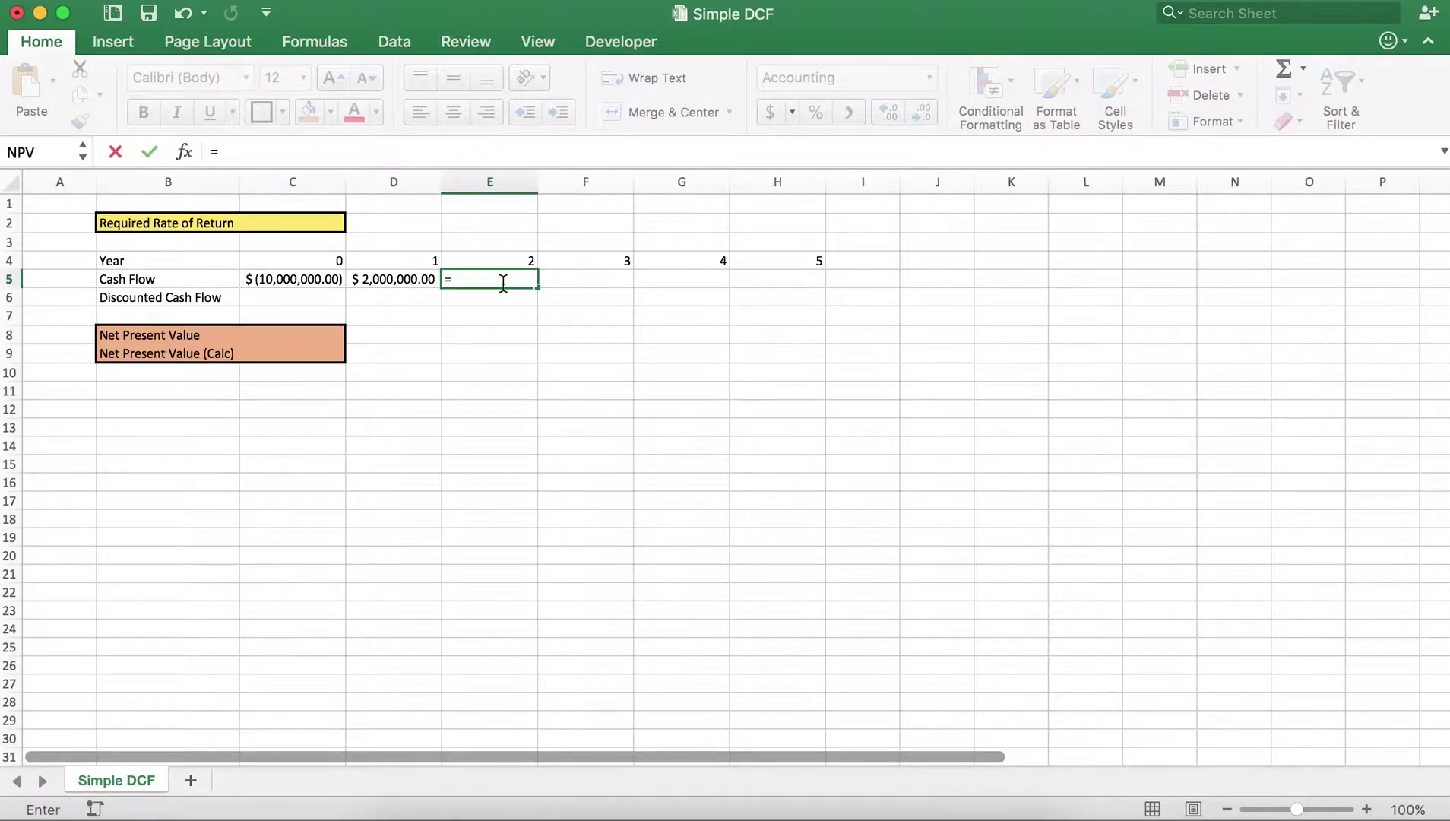
pyautogui.press('Left')
pyautogui.write('+100')
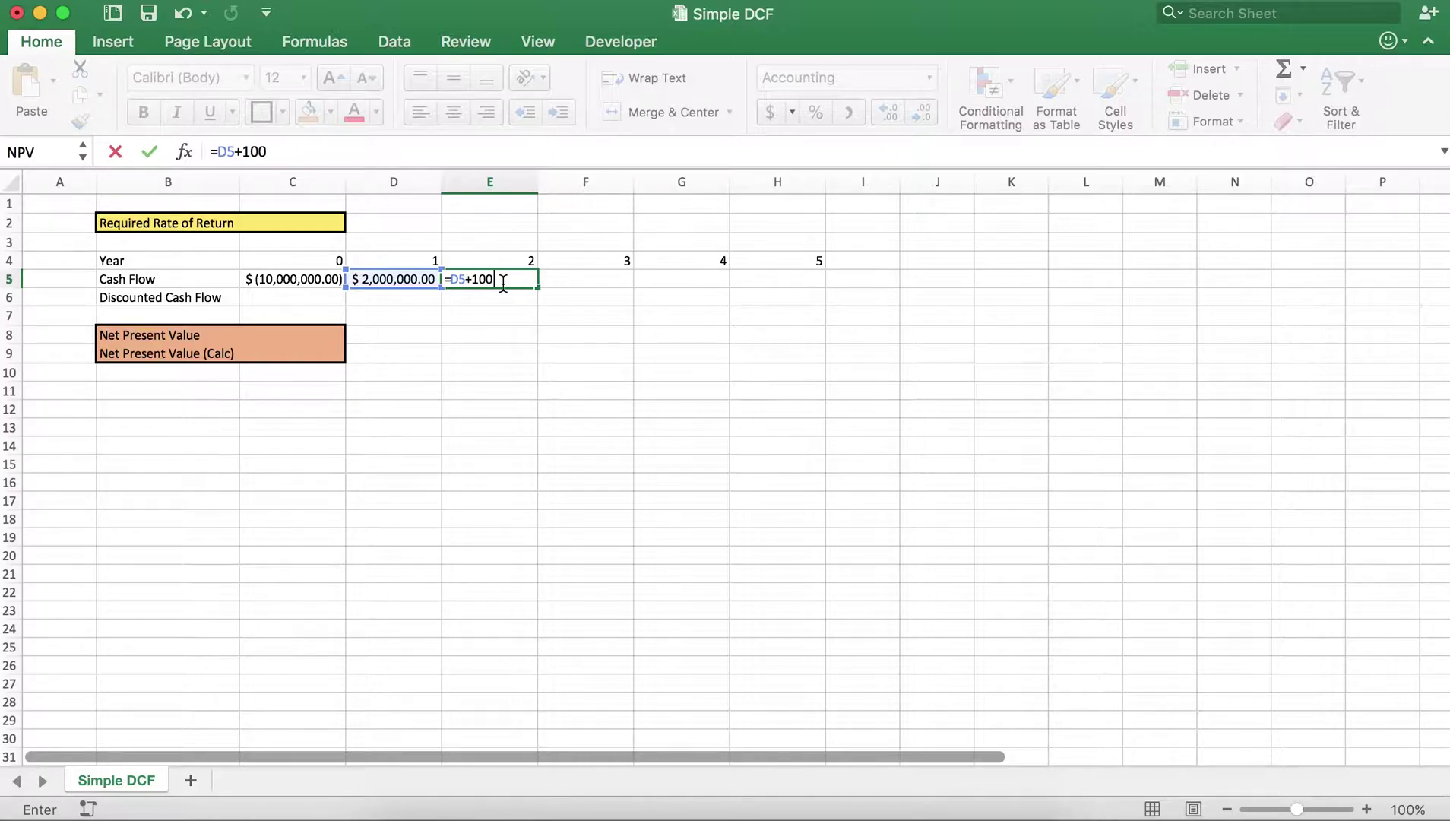
pyautogui.write('0000')
pyautogui.press('Return')
pyautogui.click(506, 281)
pyautogui.moveTo(538, 288); pyautogui.dragTo(853, 304)
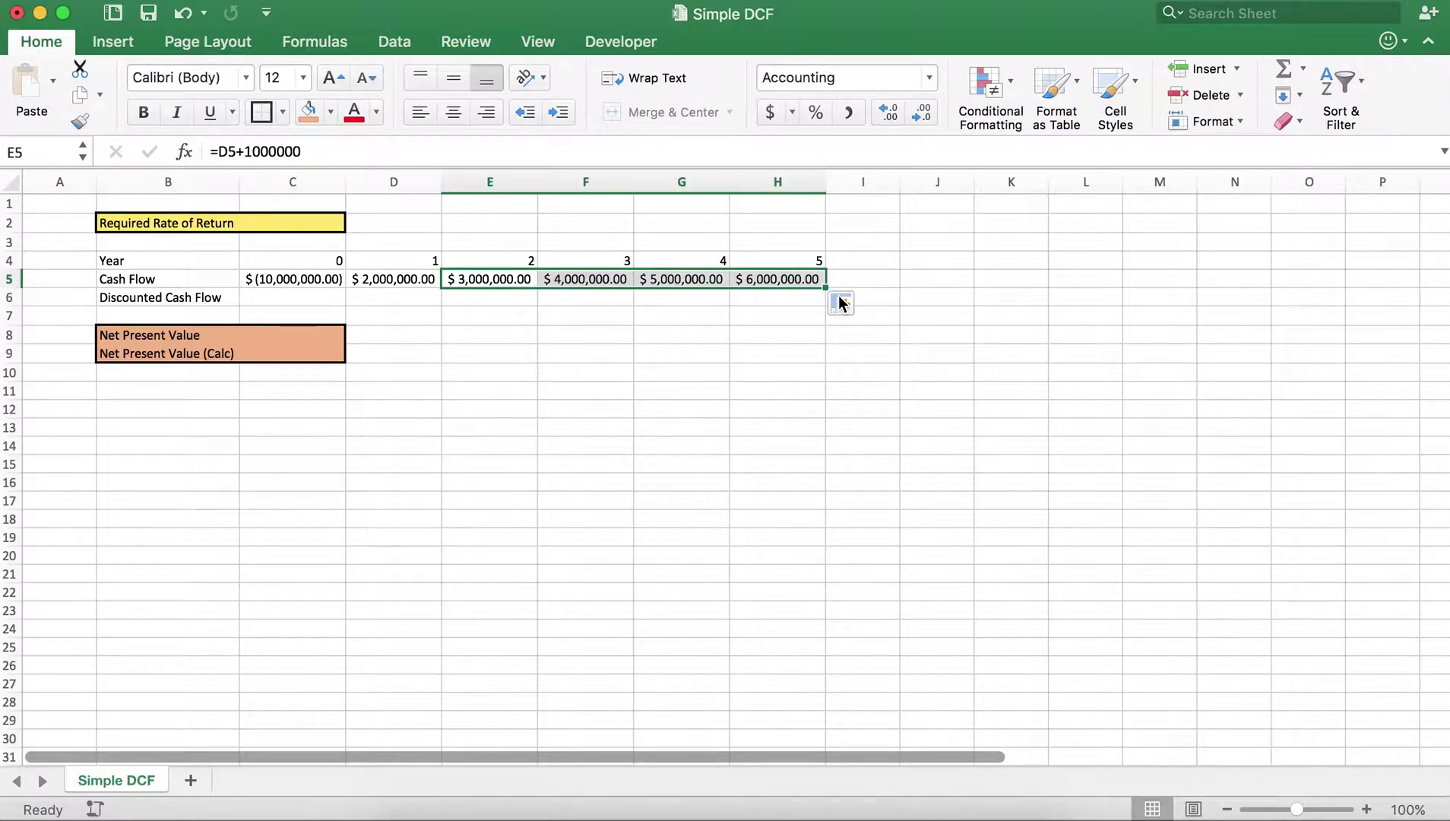
# Start a discount formula in C6, clear it, and select the Required Rate of Return cell C2.
pyautogui.click(263, 298)
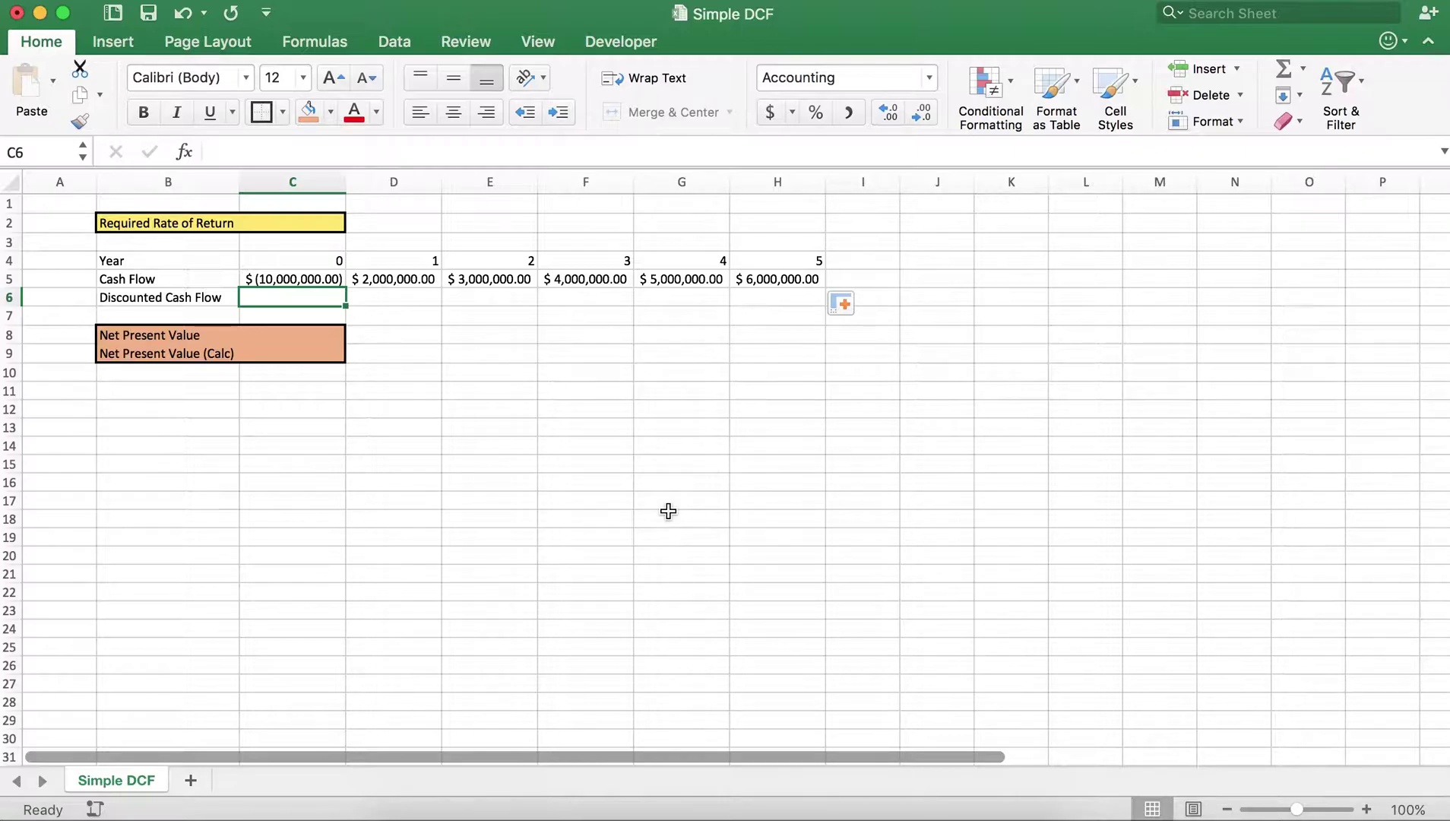
pyautogui.write('=')
pyautogui.press('Up')
pyautogui.press('BackSpace')
pyautogui.press('BackSpace')
pyautogui.press('BackSpace')
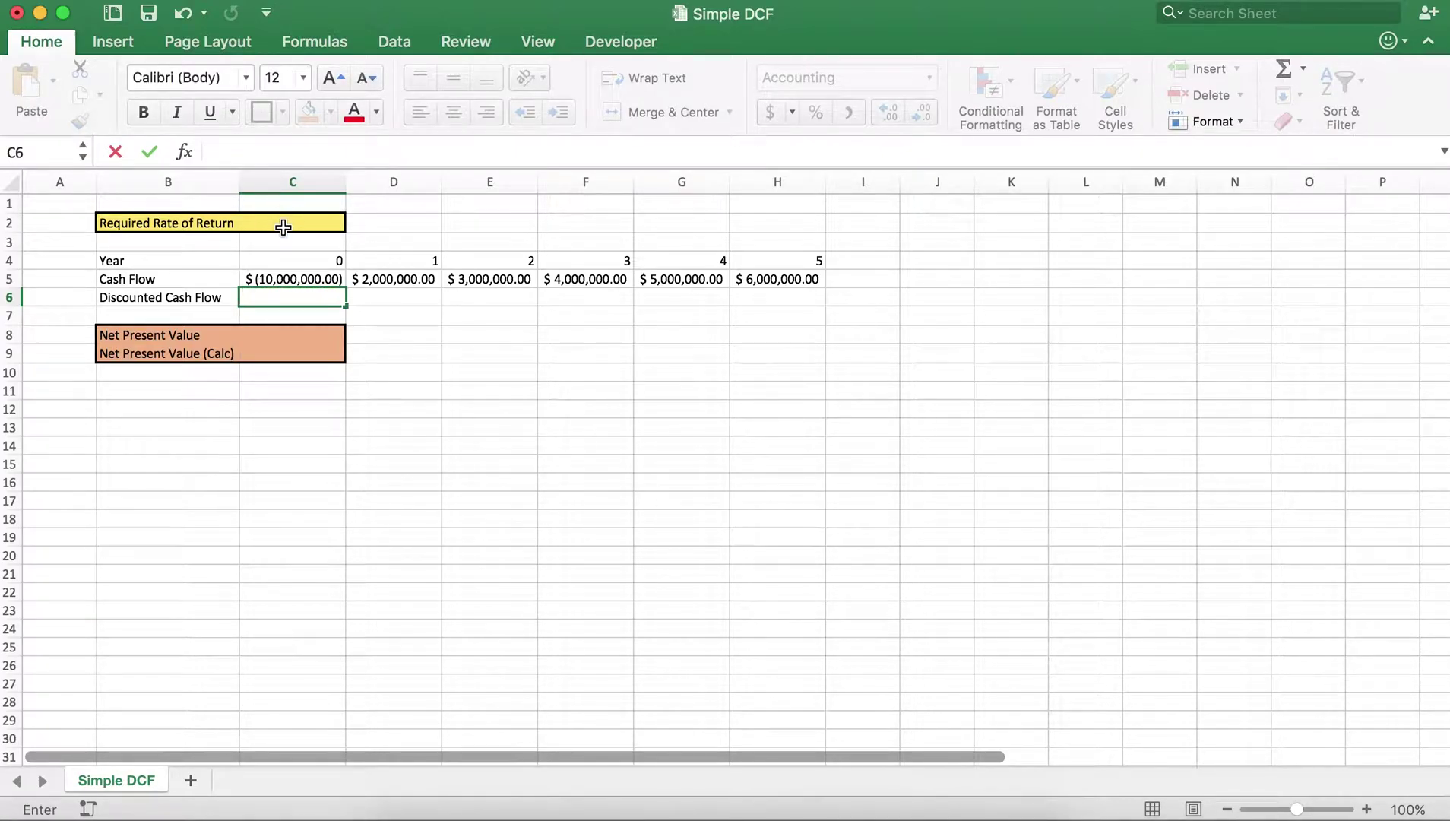
pyautogui.click(281, 224)
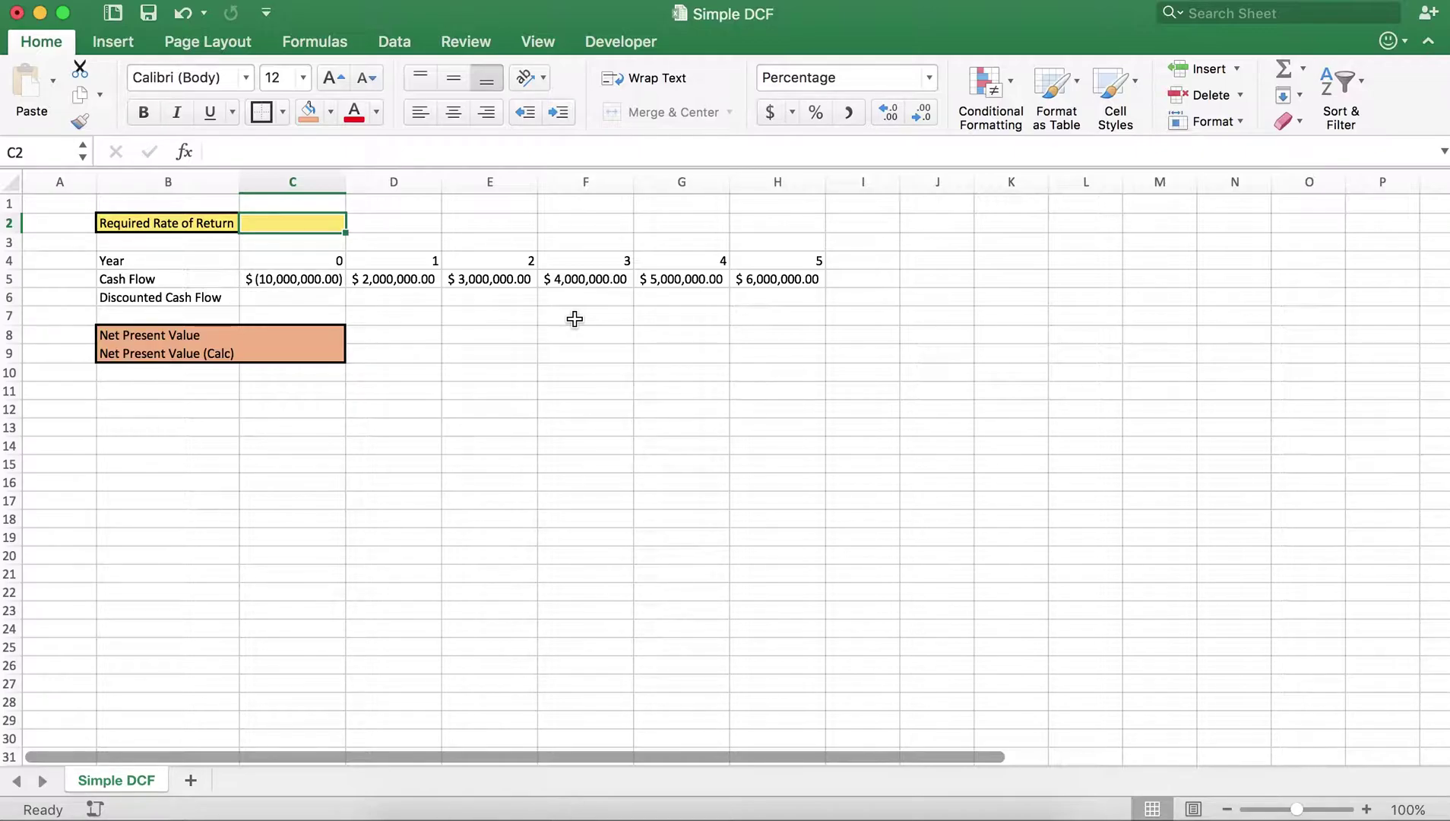
# Enter 15% as the Required Rate of Return in C2.
pyautogui.write('15')
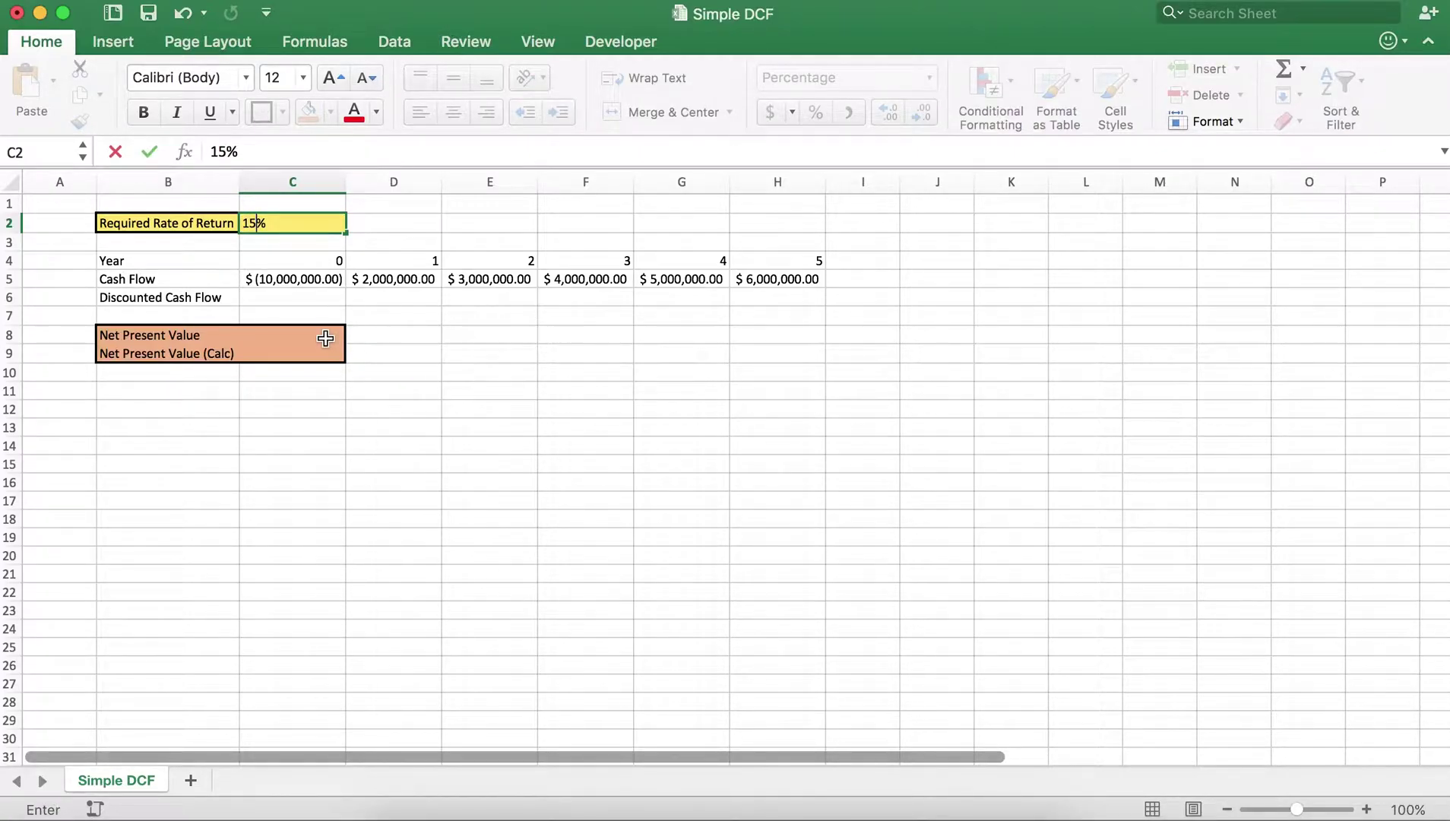
pyautogui.click(300, 302)
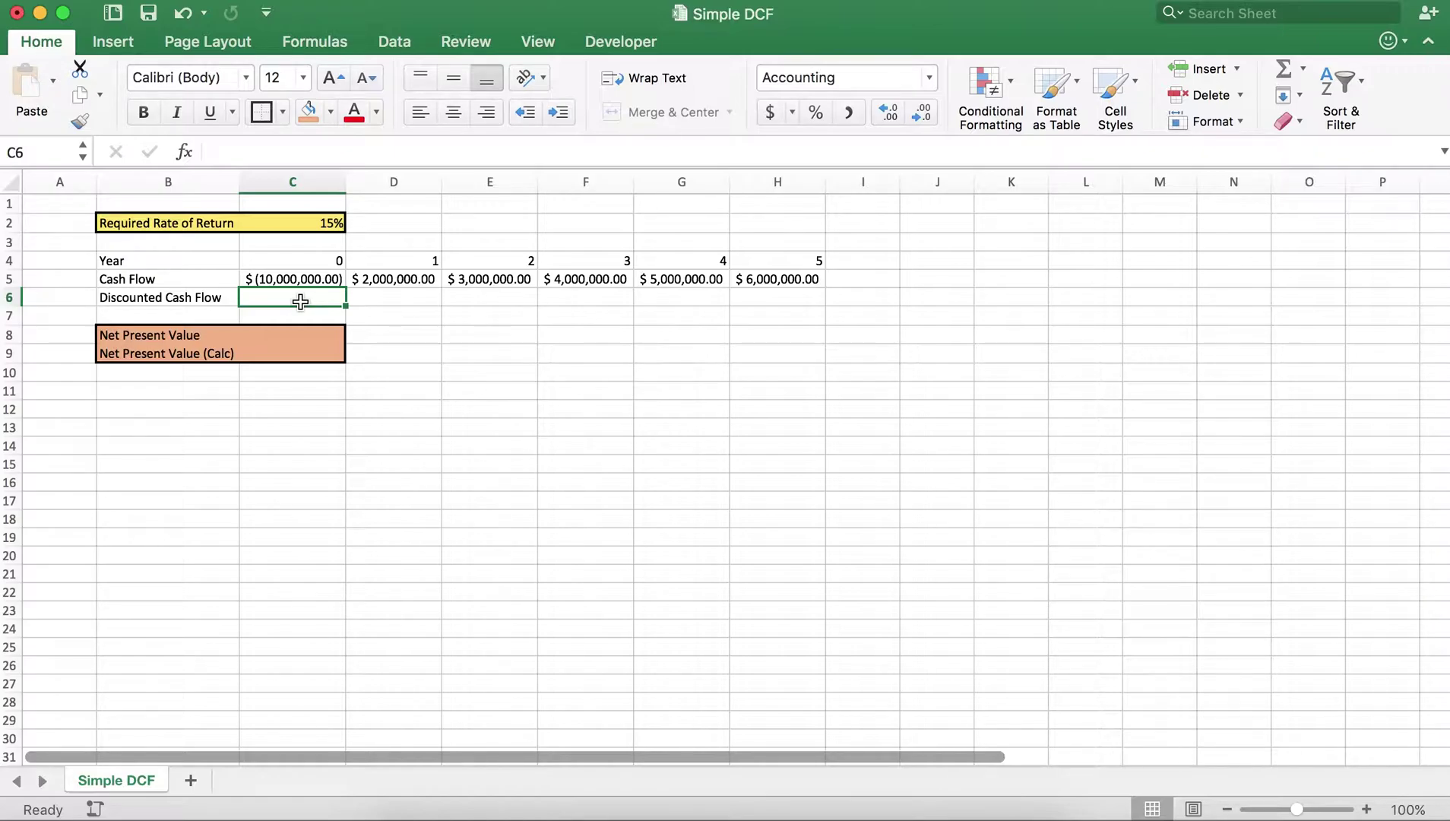
# Enter =C5/(1+$C$2)^C4 in C6, giving a year 0 discounted value of $(10,000,000.00).
pyautogui.write('=')
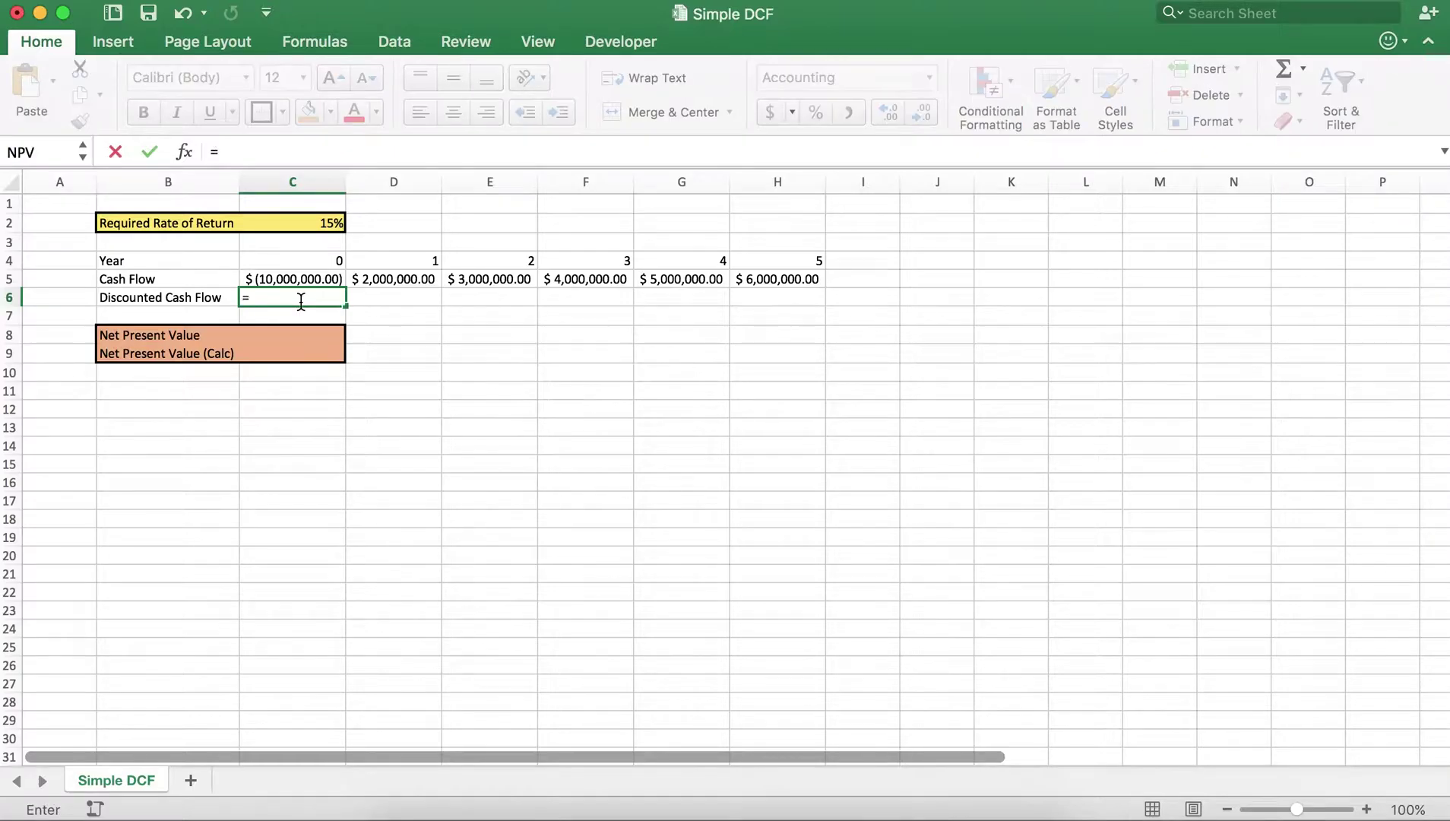
pyautogui.press('Up')
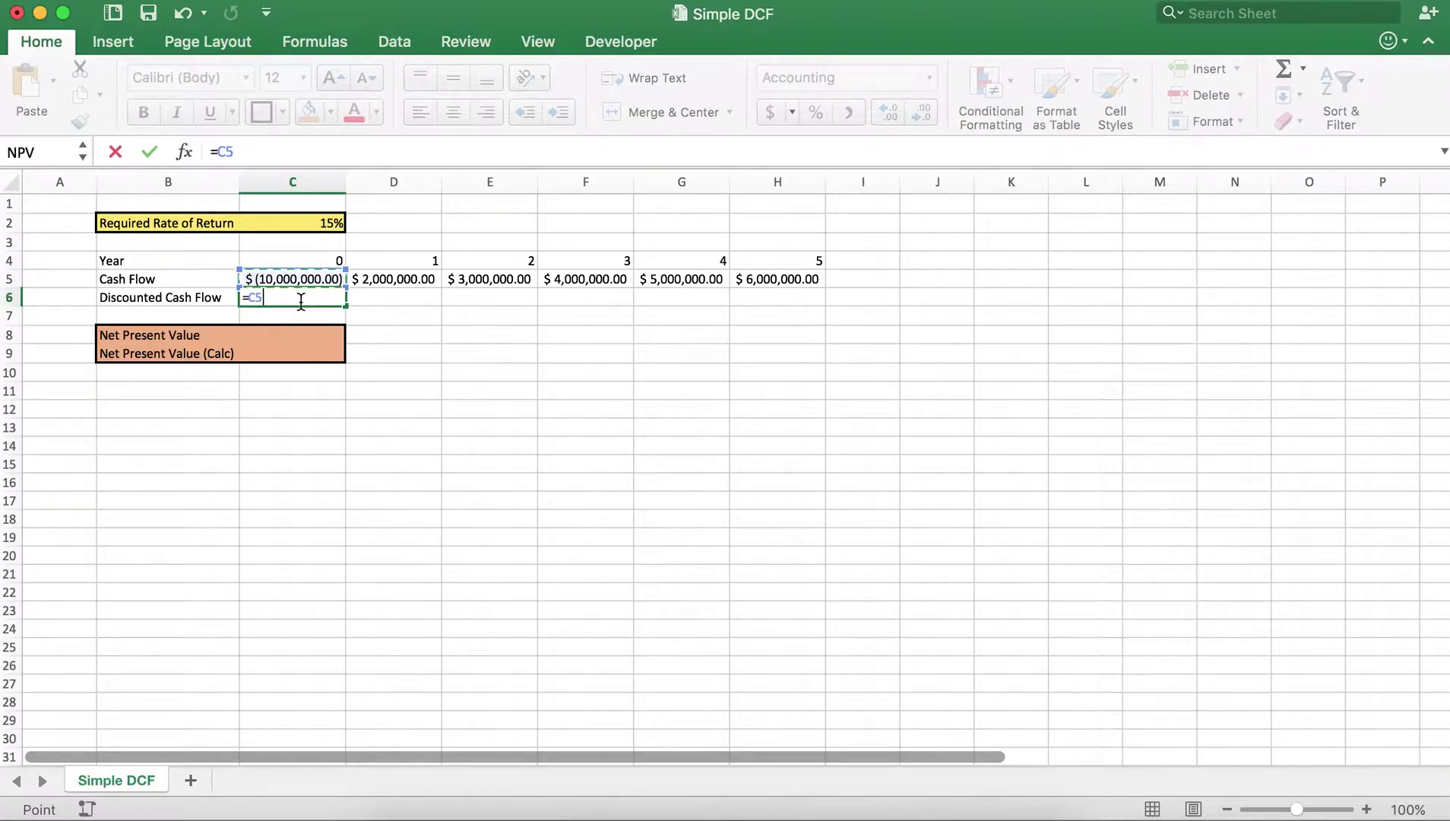
pyautogui.write('/(1+$c$2')
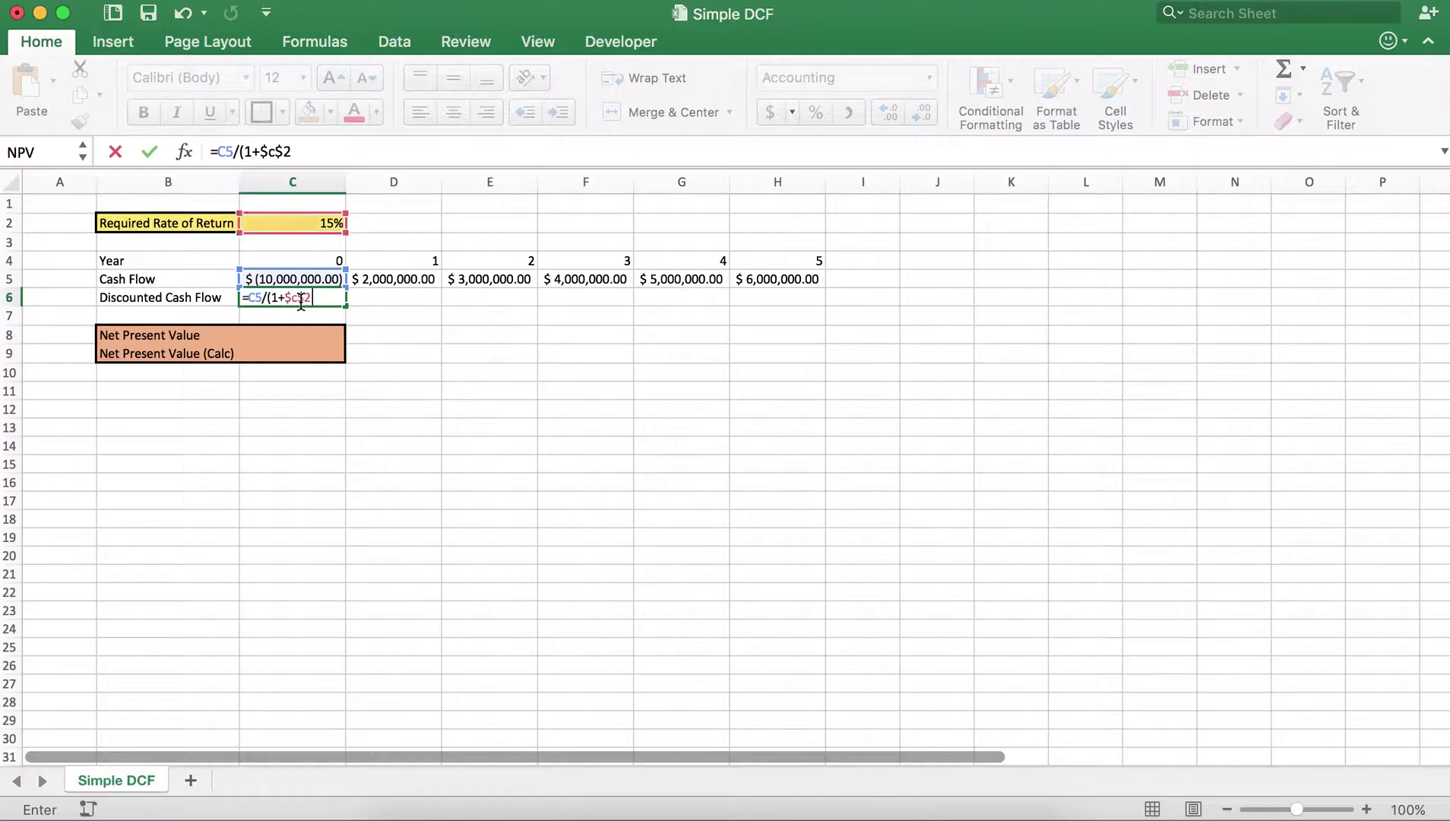
pyautogui.write(')^')
pyautogui.click(318, 261)
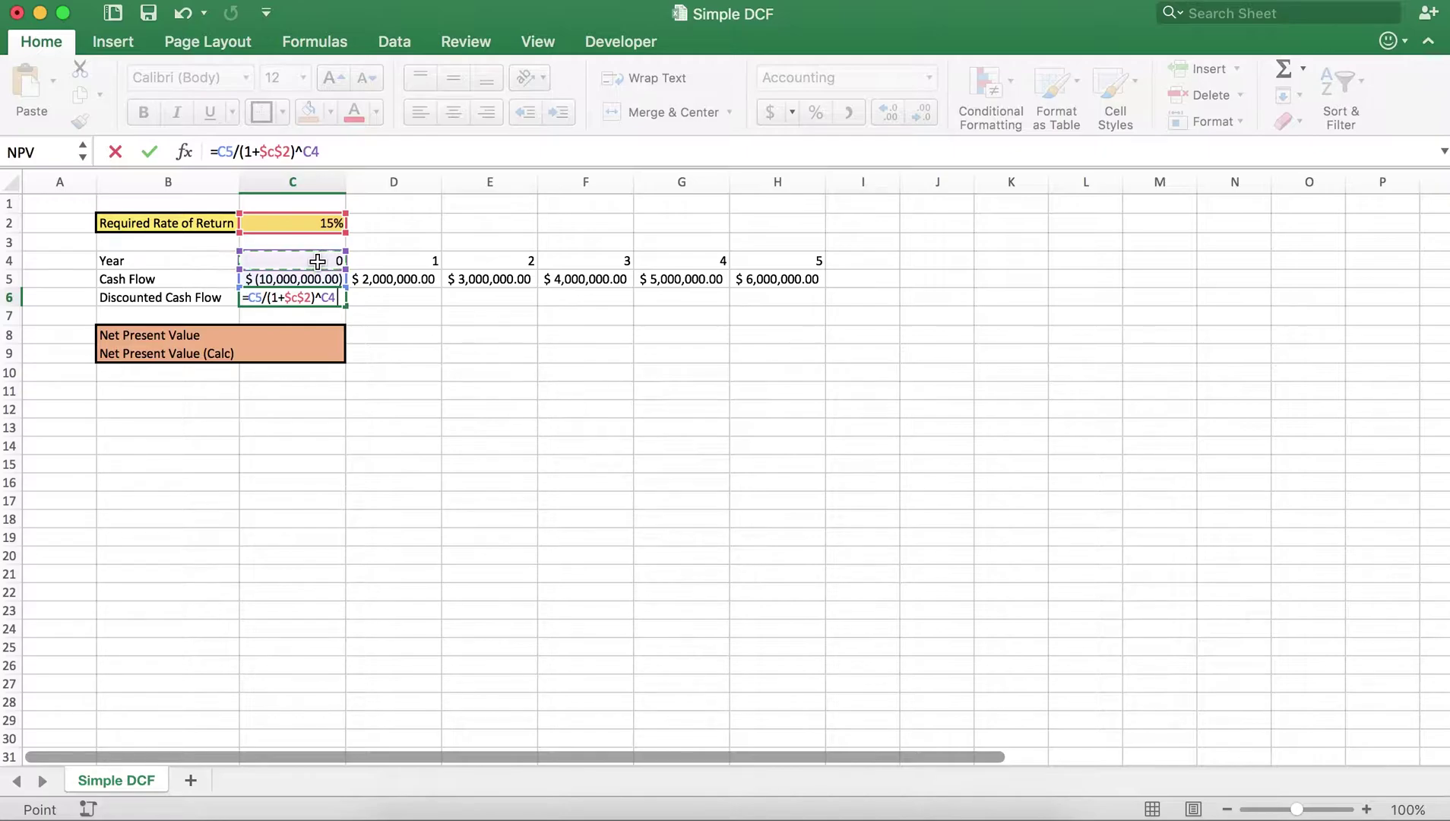
pyautogui.press('Return')
# Copy the C6 discount formula across D6:H6, giving $1,739,130.43 to $2,983,060.41.
pyautogui.click(327, 297)
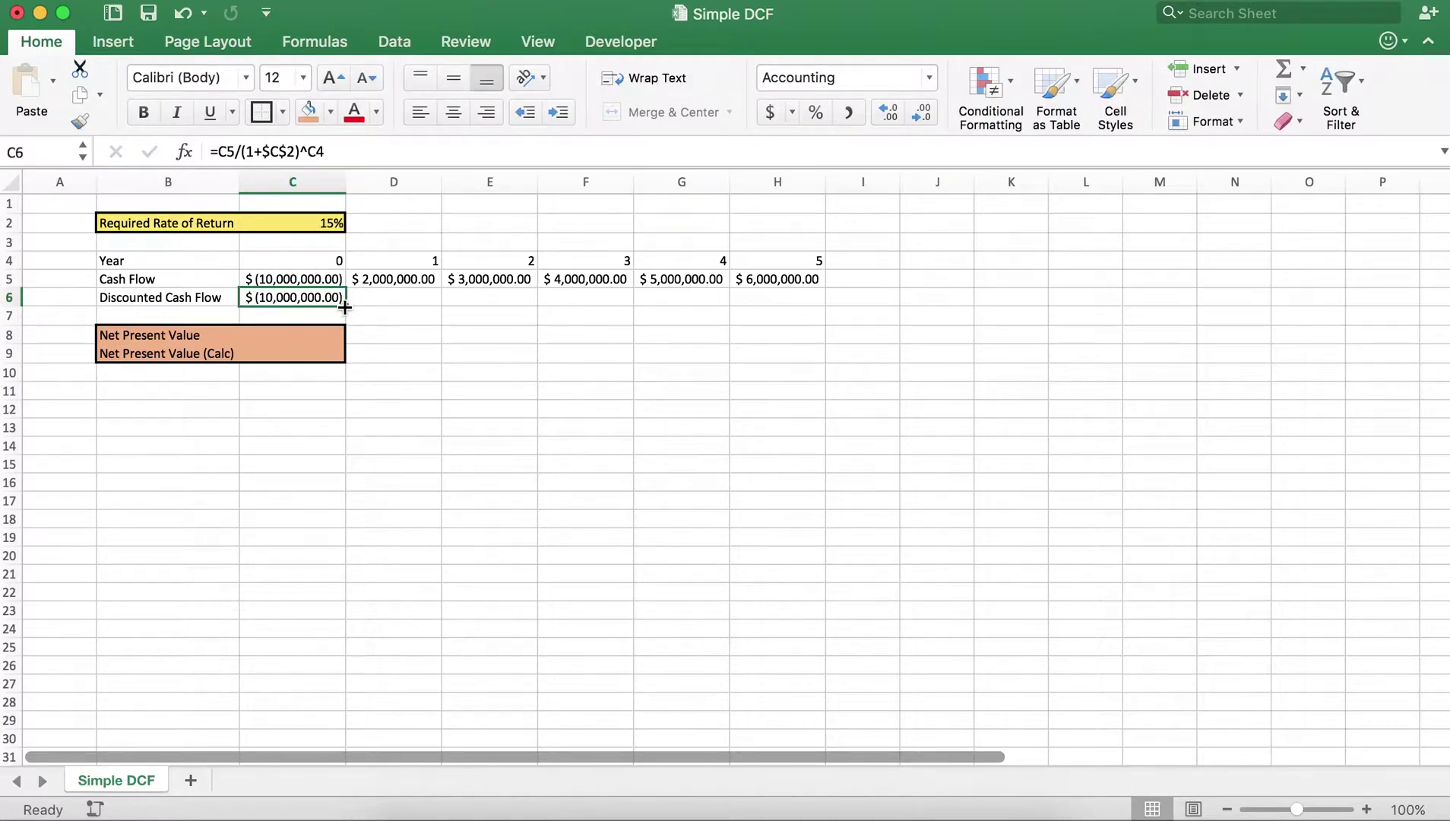
pyautogui.moveTo(344, 306); pyautogui.dragTo(814, 305)
pyautogui.click(711, 383)
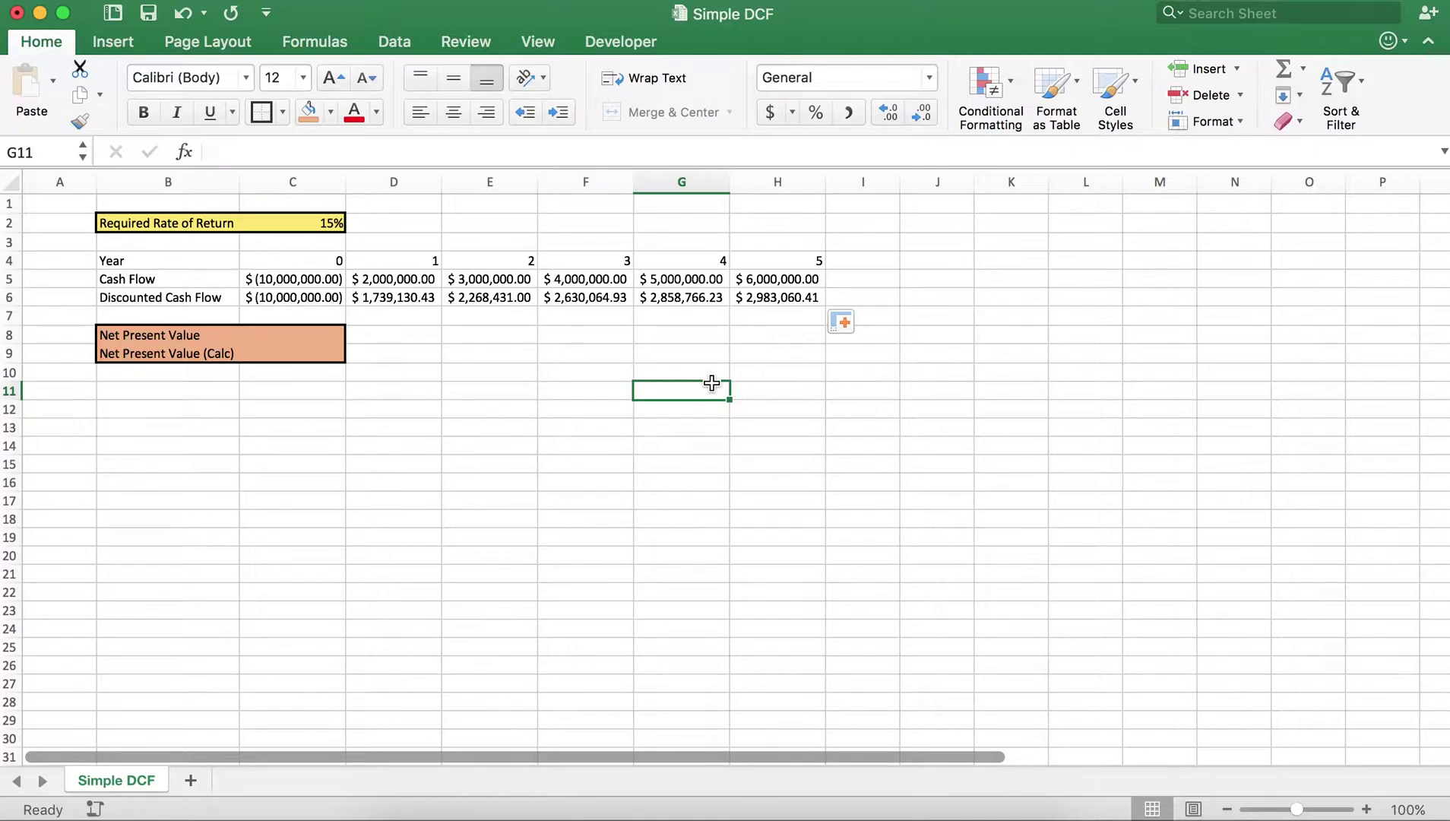
pyautogui.click(287, 333)
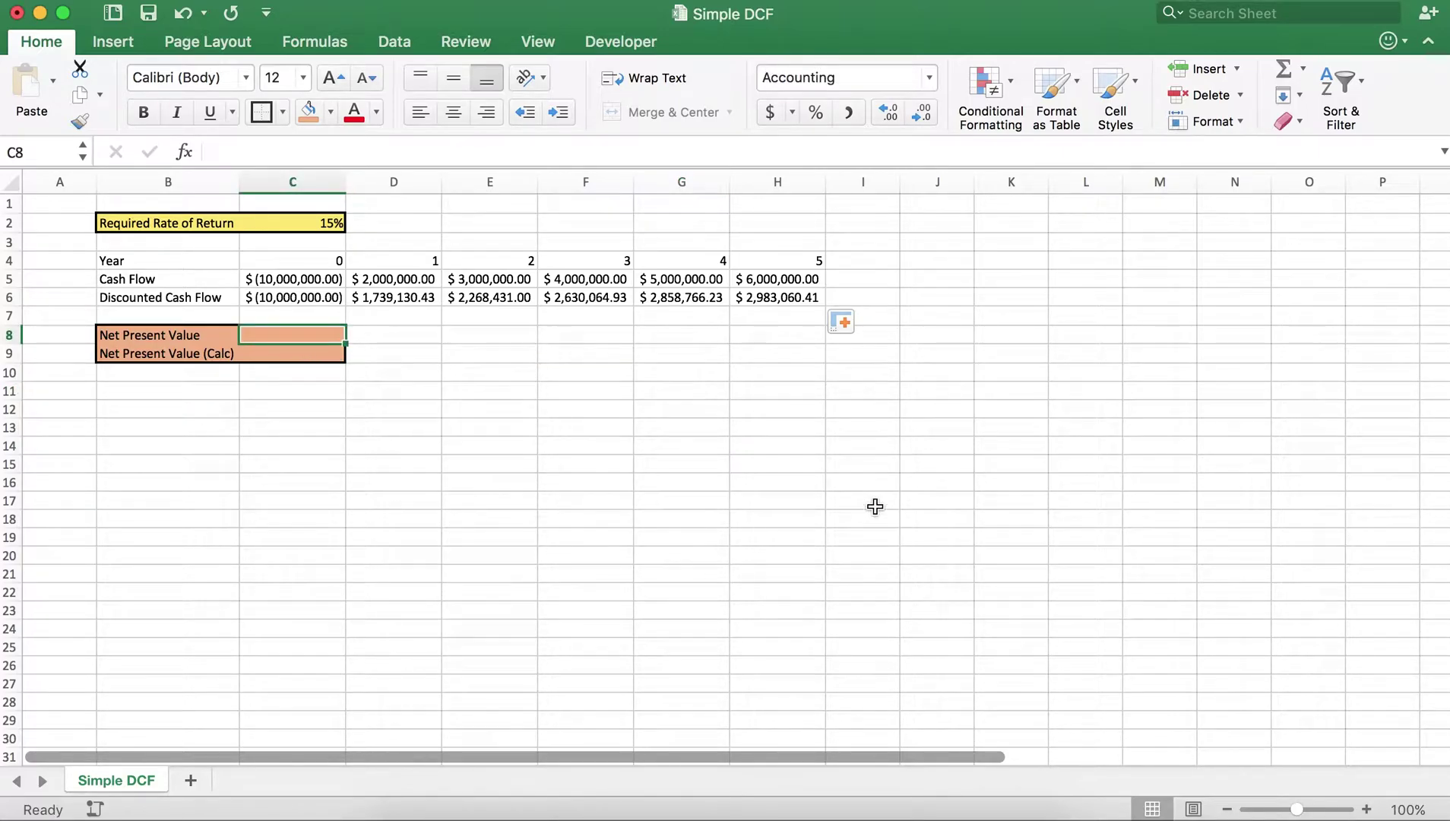
# Enter =SUM(C6:H6) in C8, giving a Net Present Value of $2,479,453.01.
pyautogui.write('=sum(')
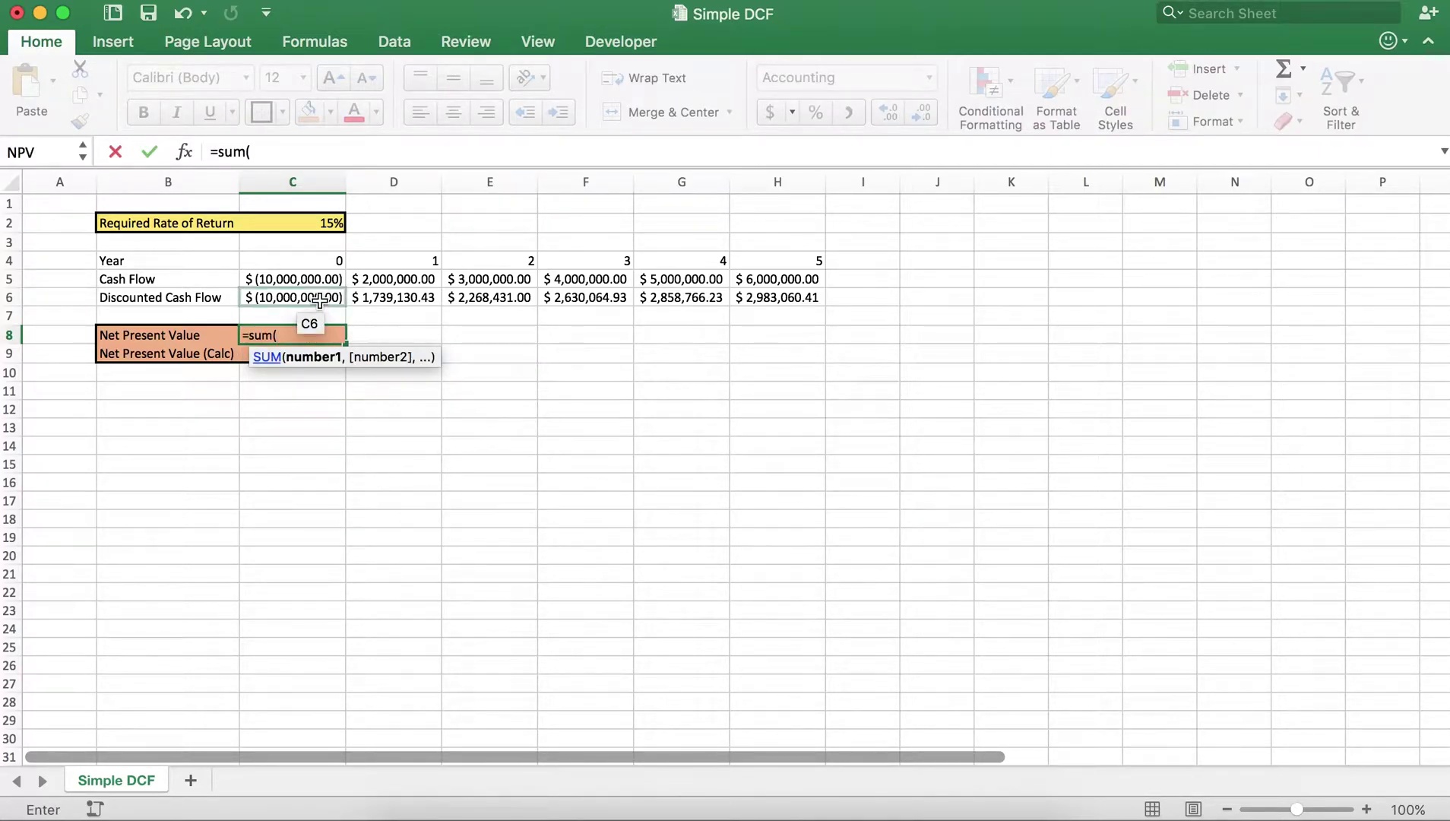
pyautogui.moveTo(320, 301); pyautogui.dragTo(754, 302)
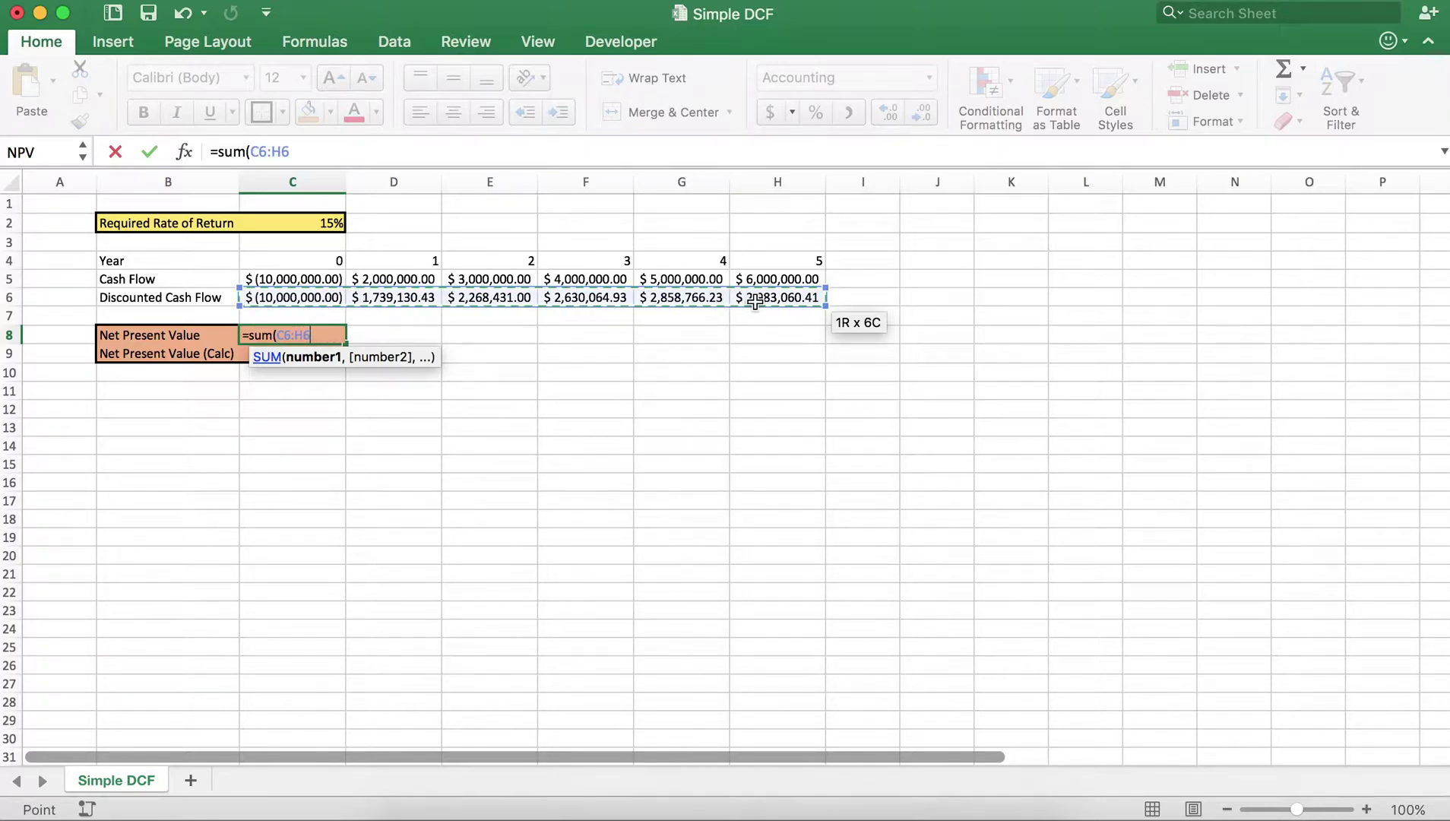
pyautogui.write(')')
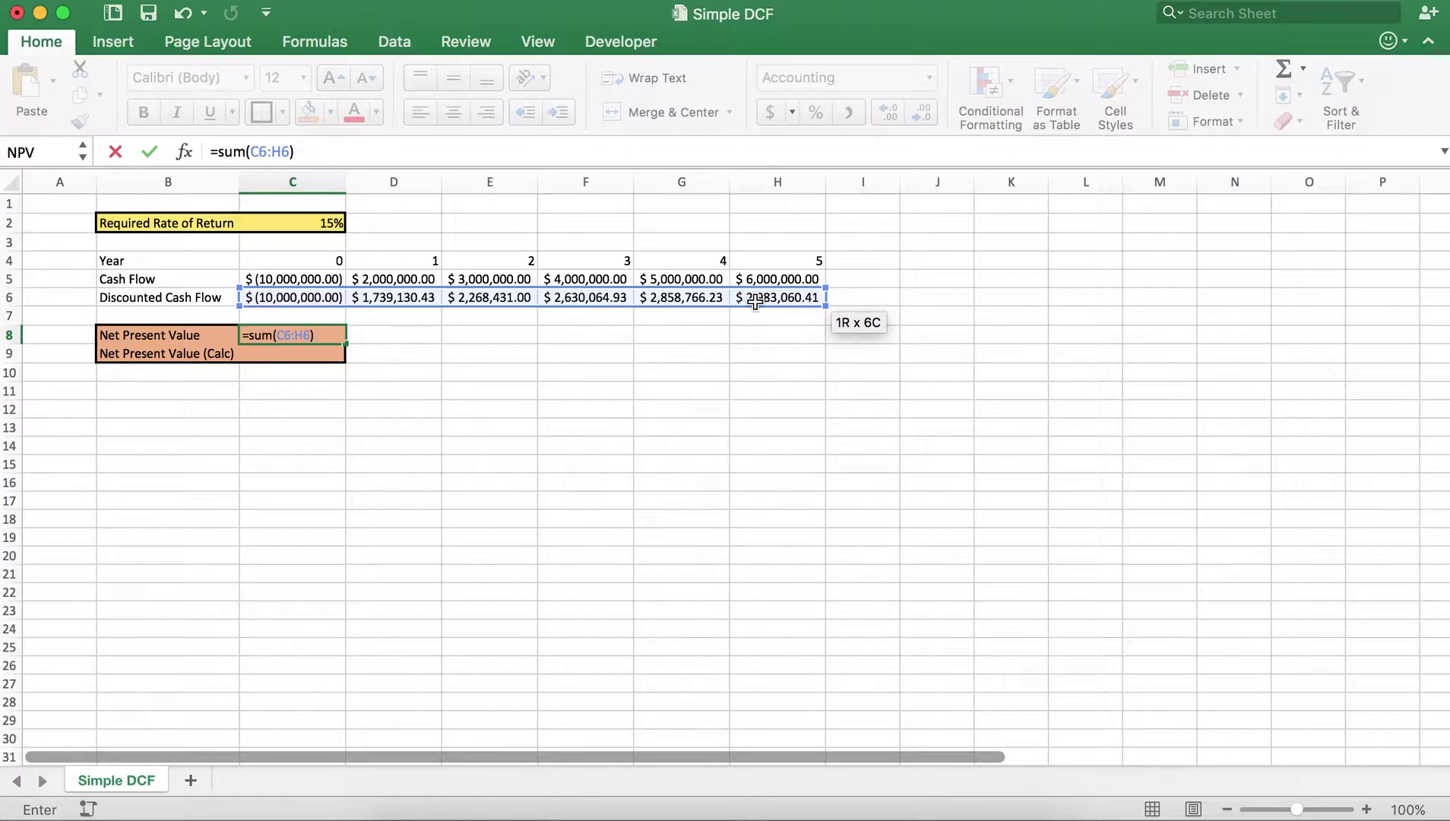
pyautogui.press('Return')
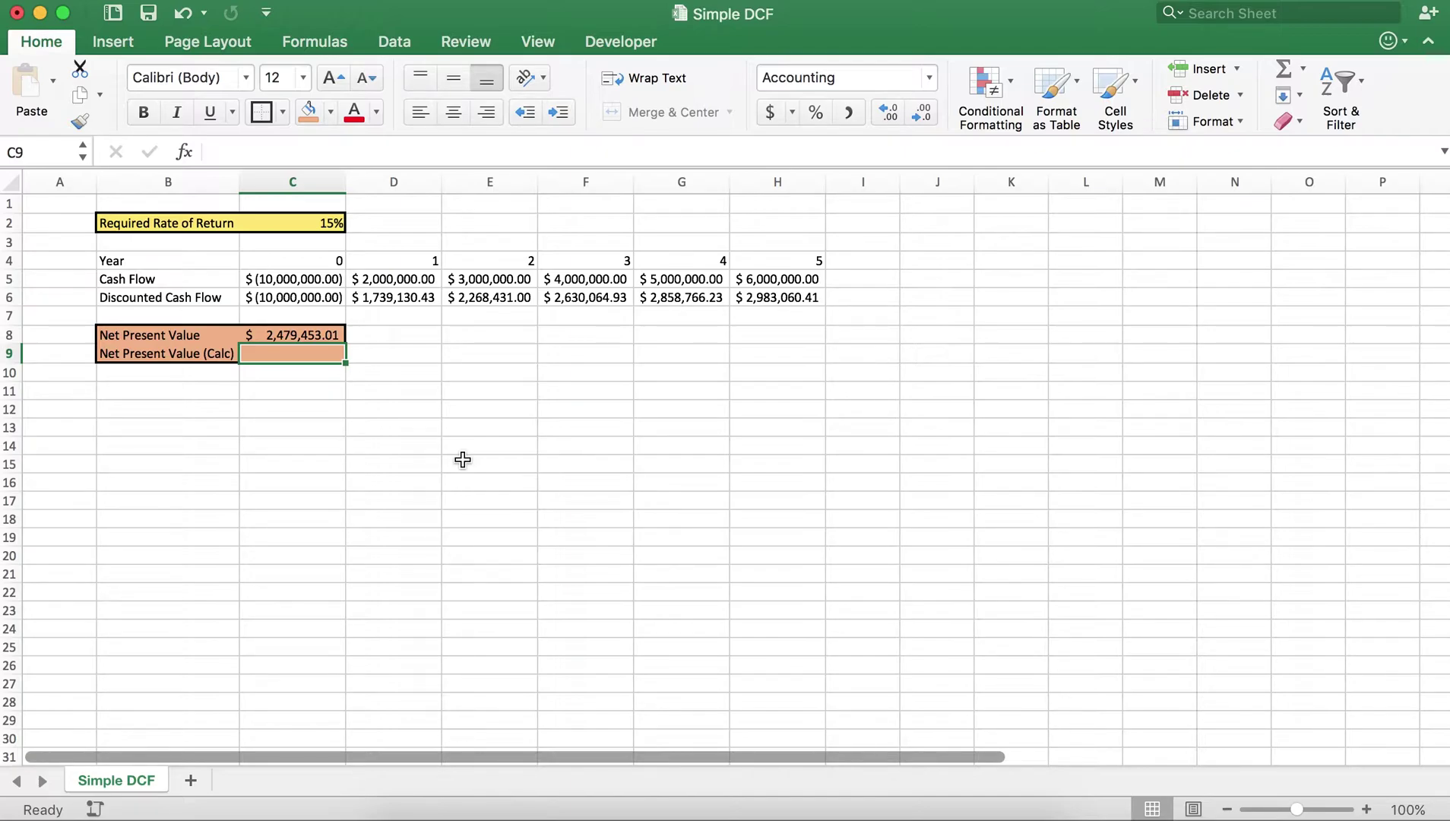
# Enter =NPV(C2,D5:H5)+C5 in C9, which also returns $2,479,453.01.
pyautogui.write('=npva')
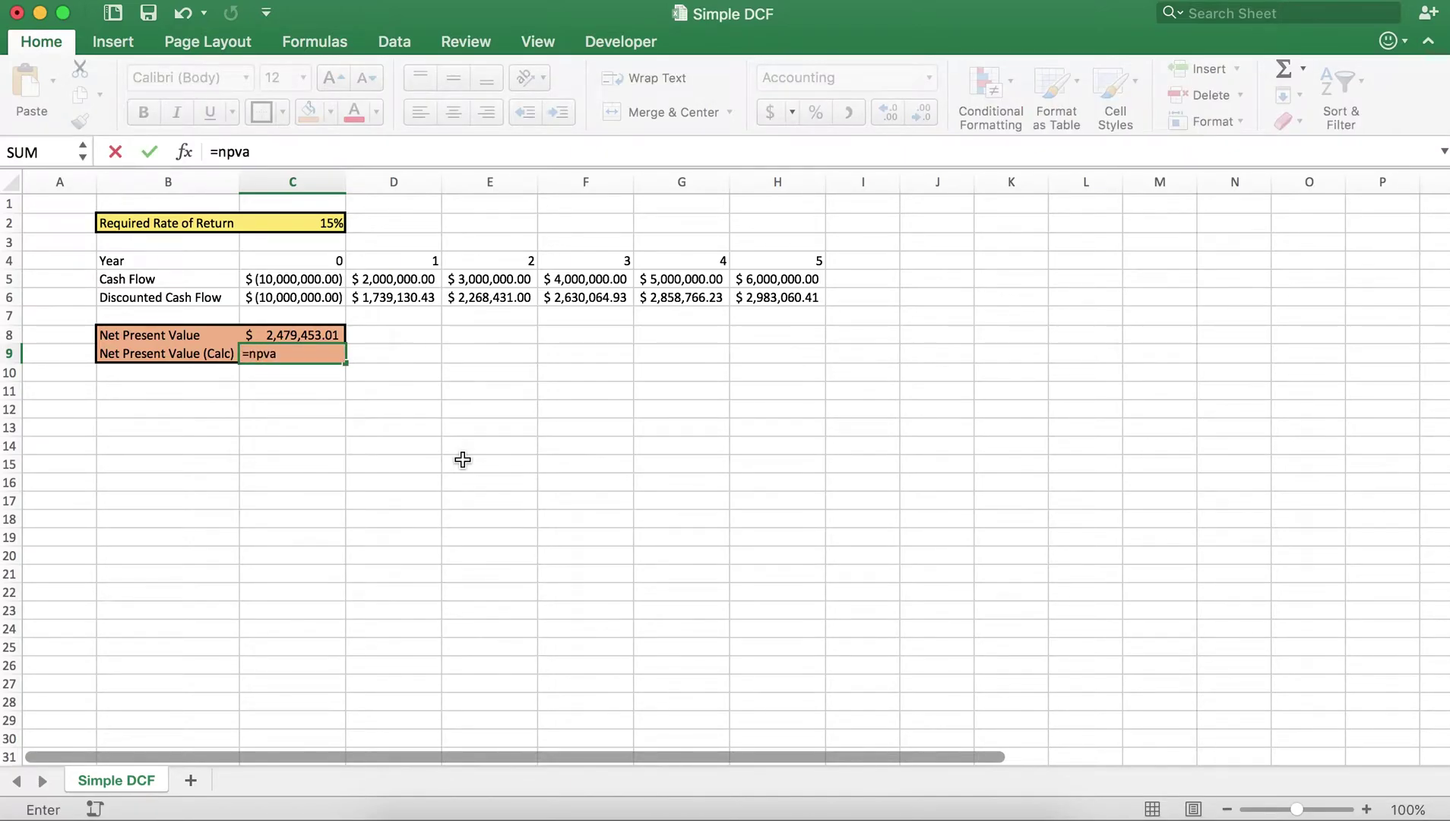
pyautogui.press('BackSpace')
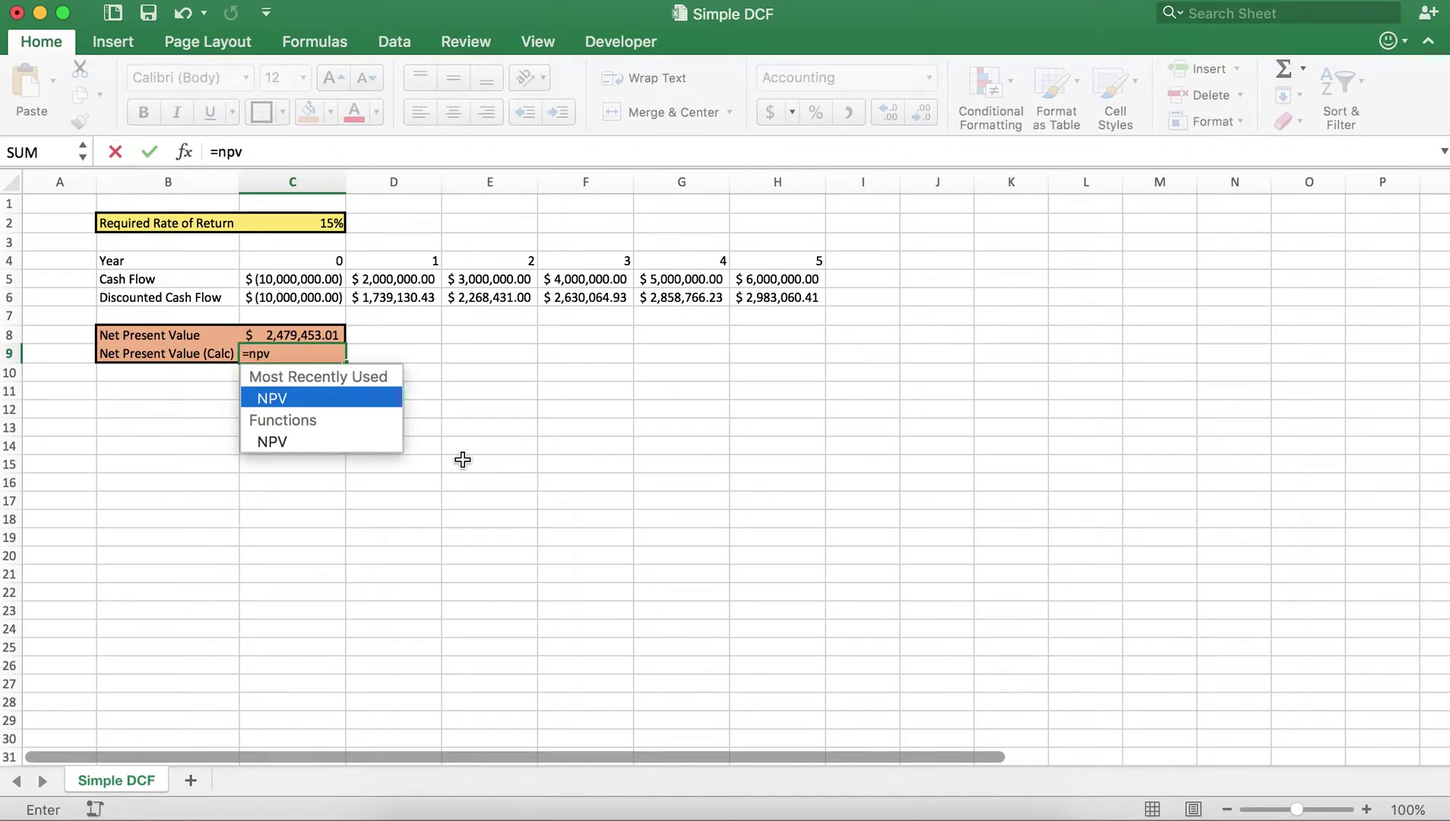
pyautogui.write('(')
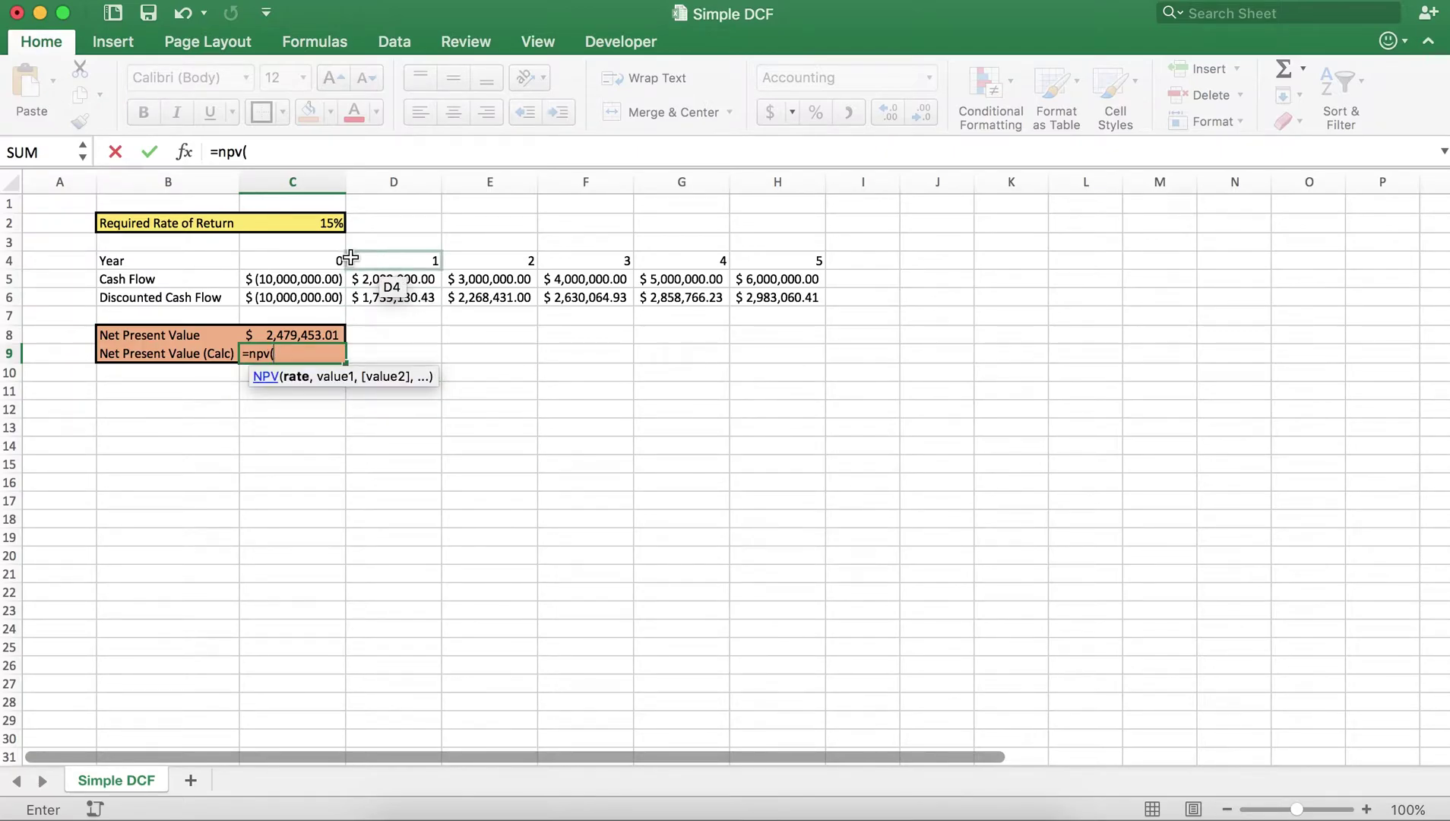
pyautogui.click(305, 225)
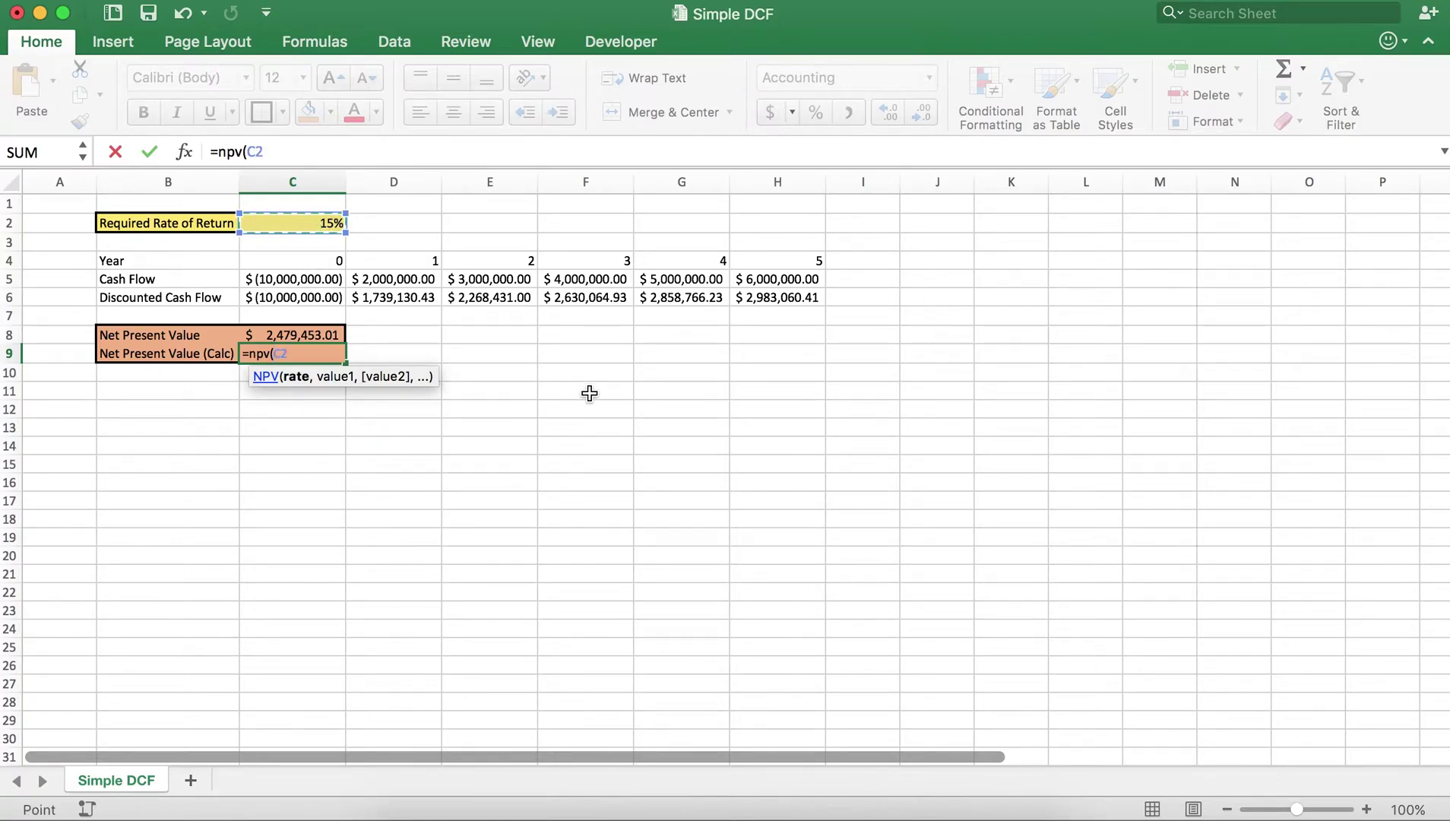
pyautogui.write(',')
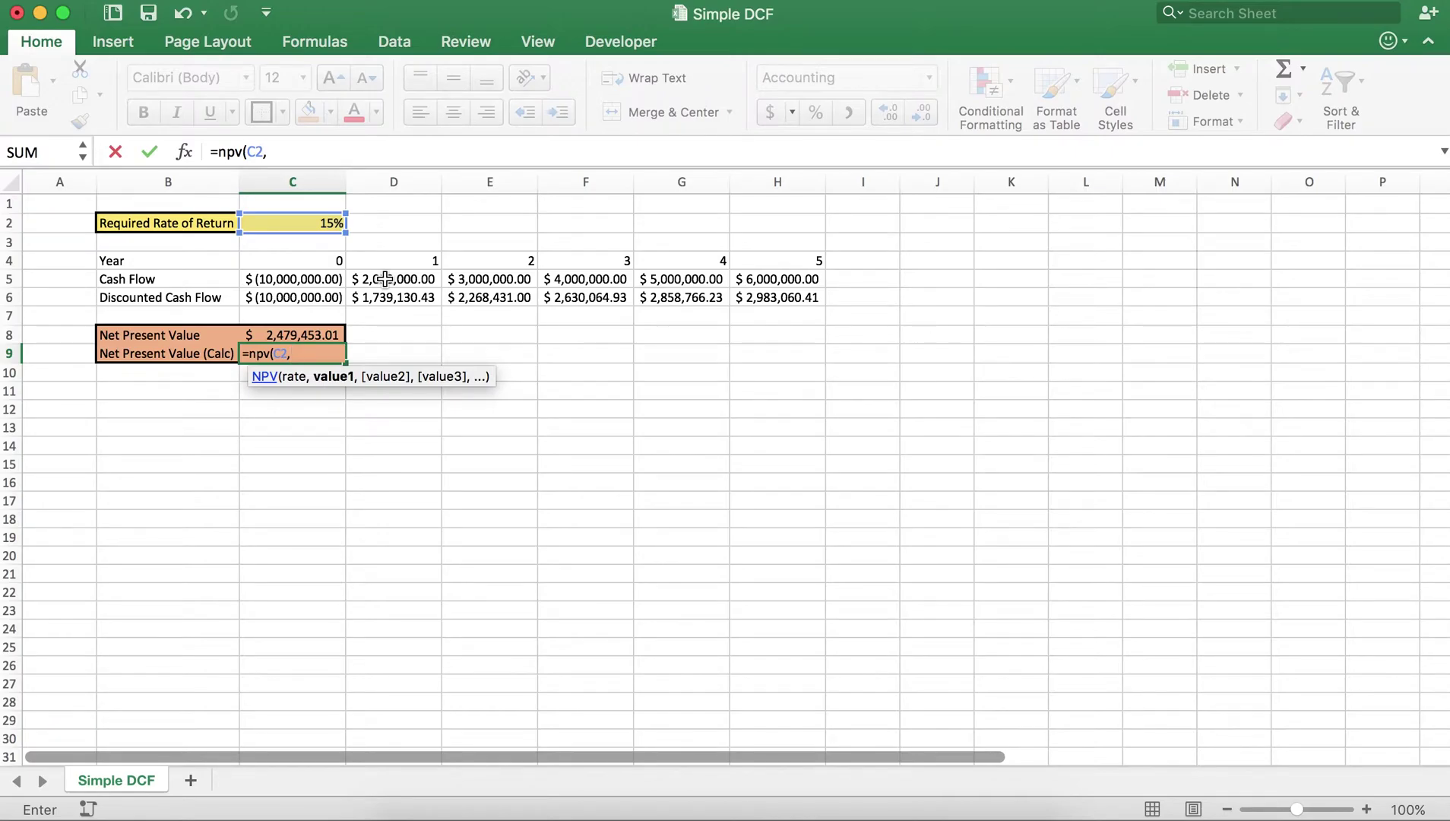
pyautogui.moveTo(385, 279); pyautogui.dragTo(791, 282)
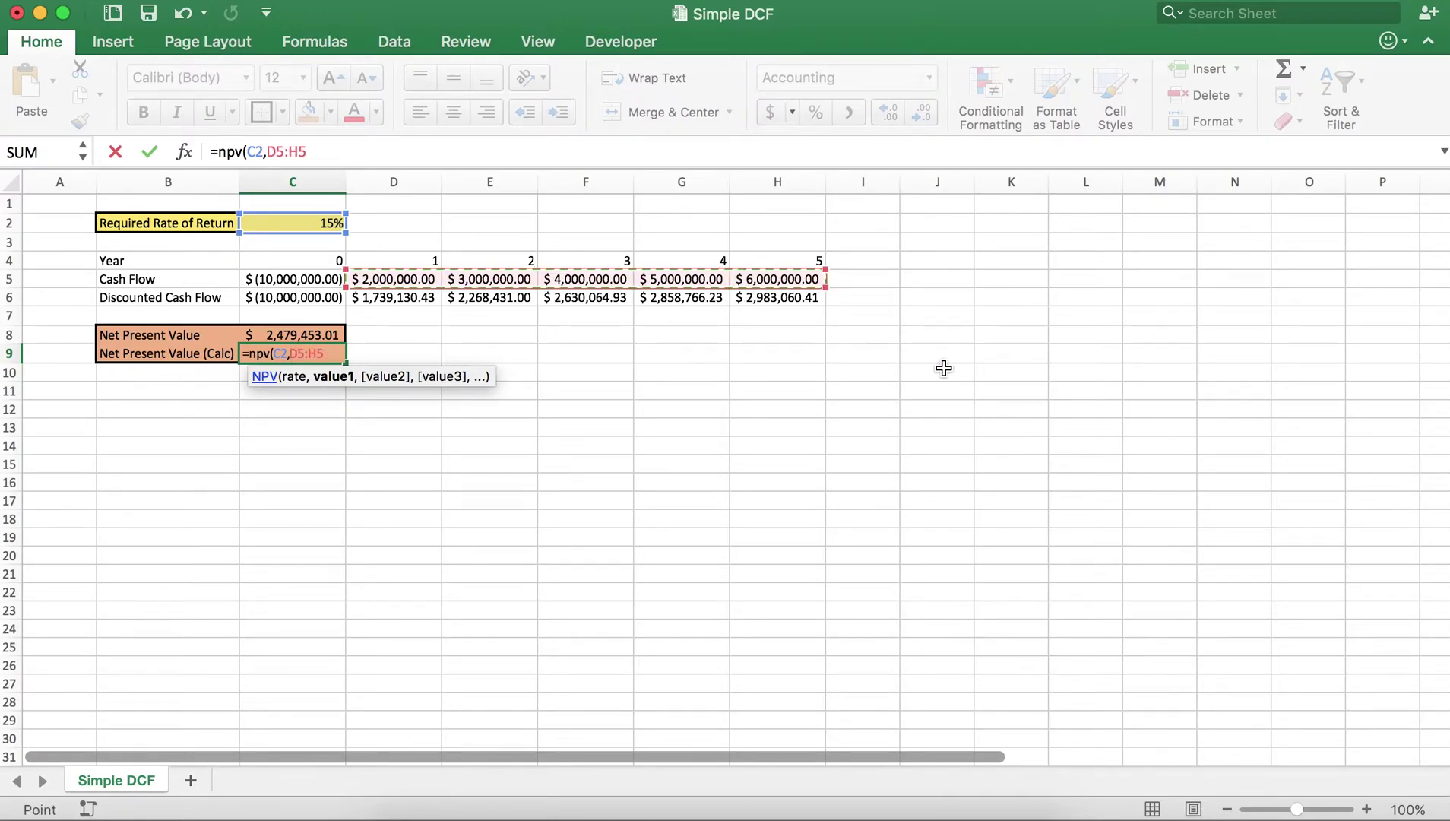
pyautogui.write(')+')
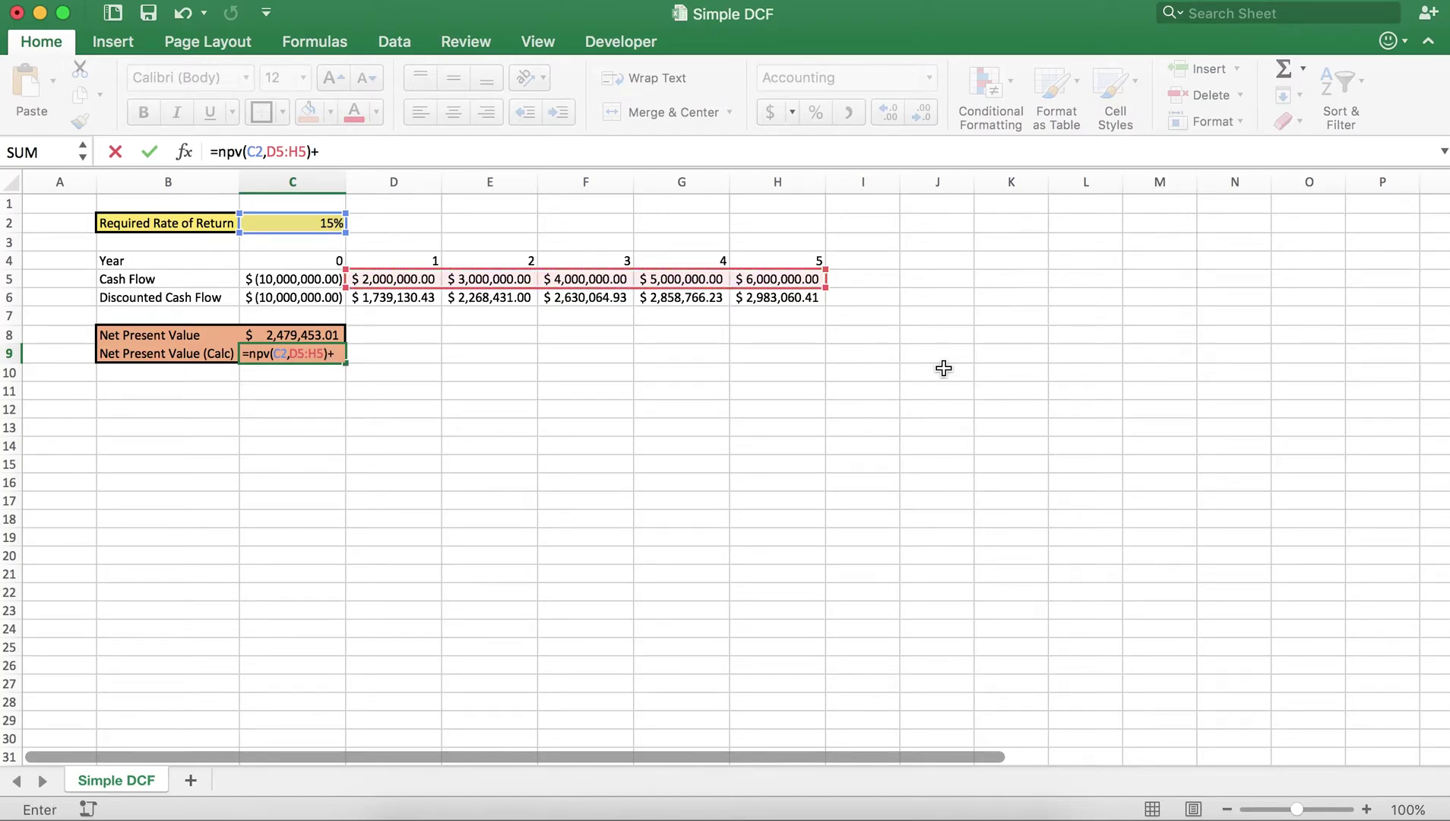
pyautogui.click(284, 280)
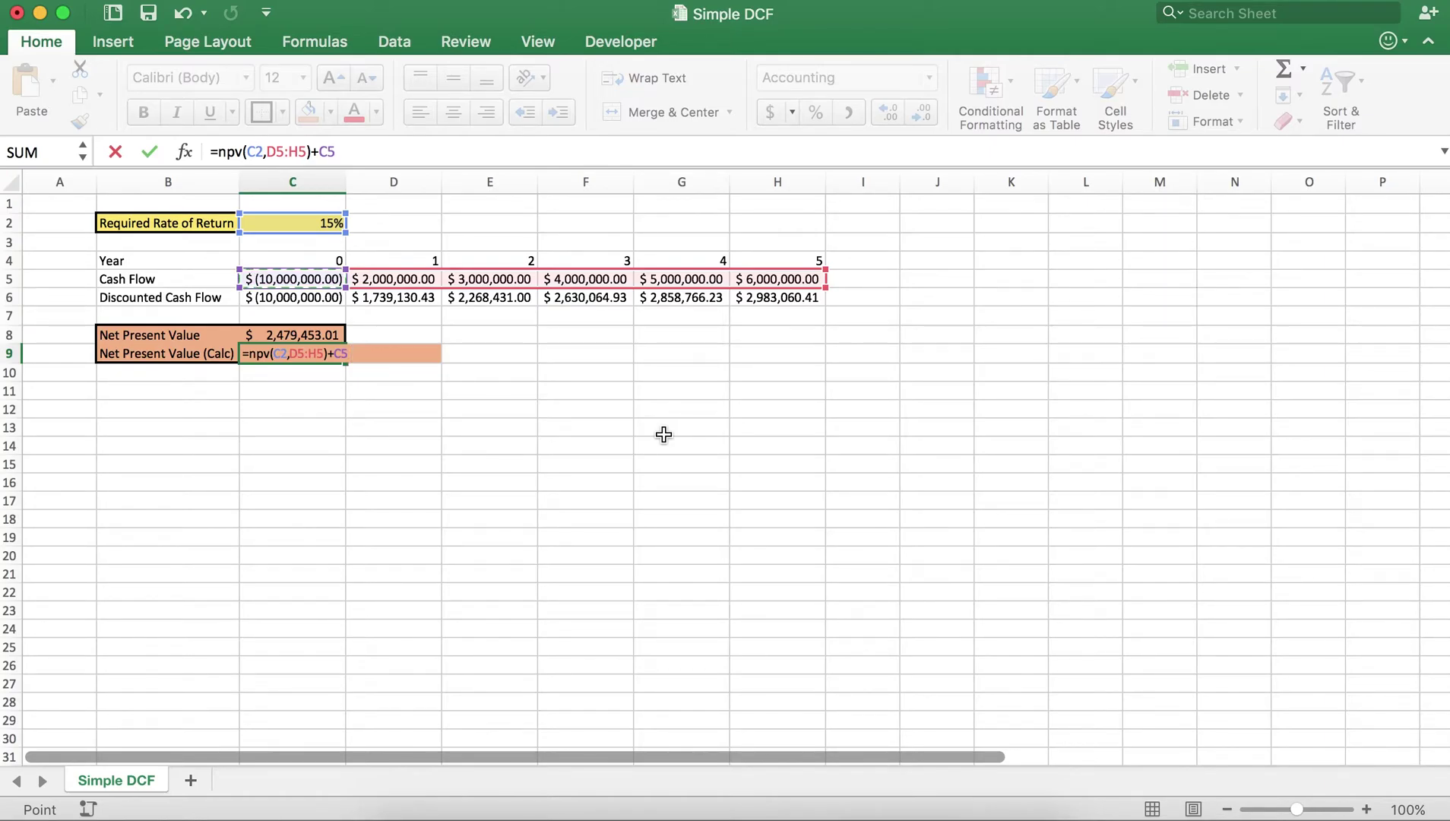
pyautogui.press('Return')
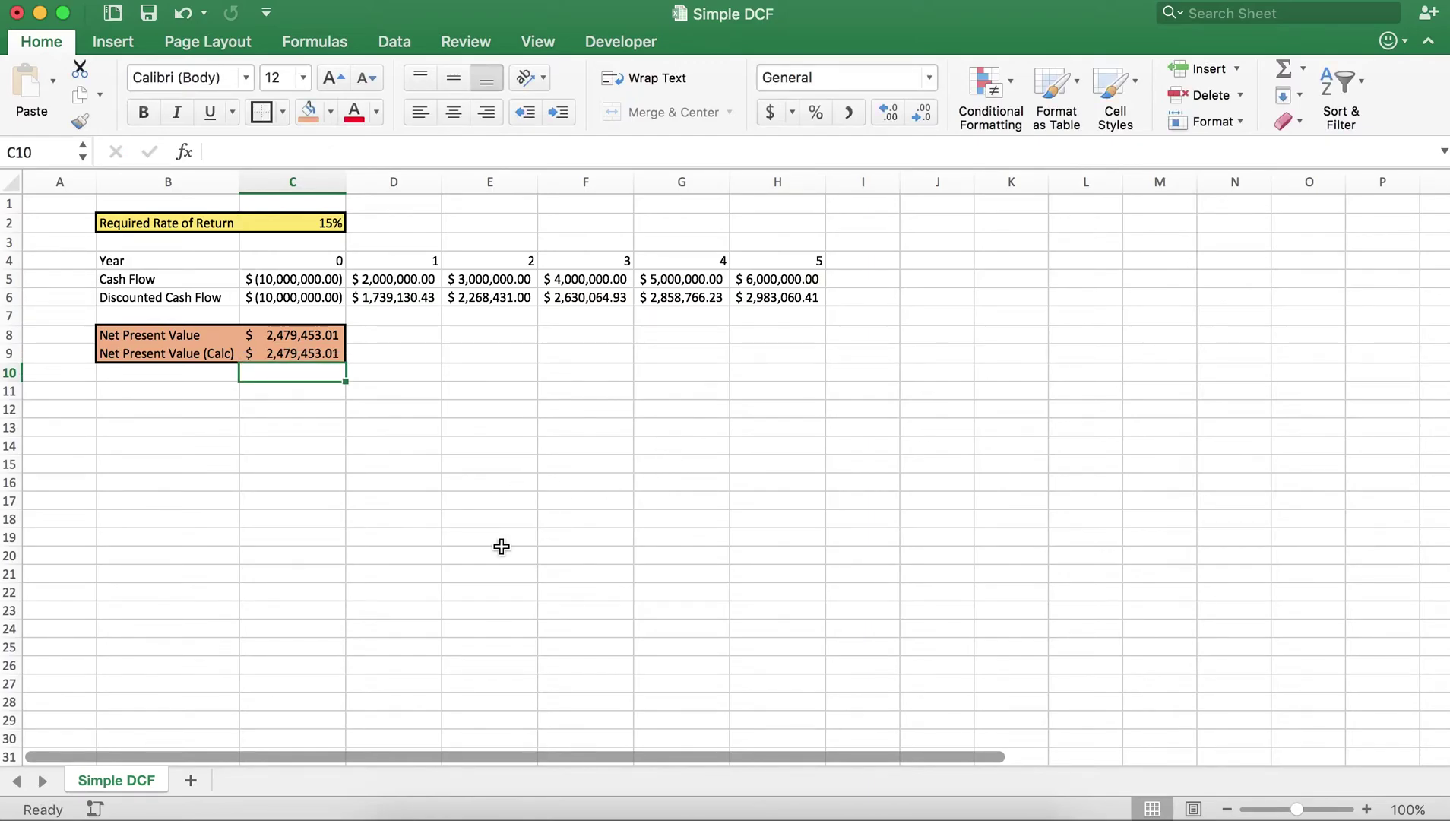